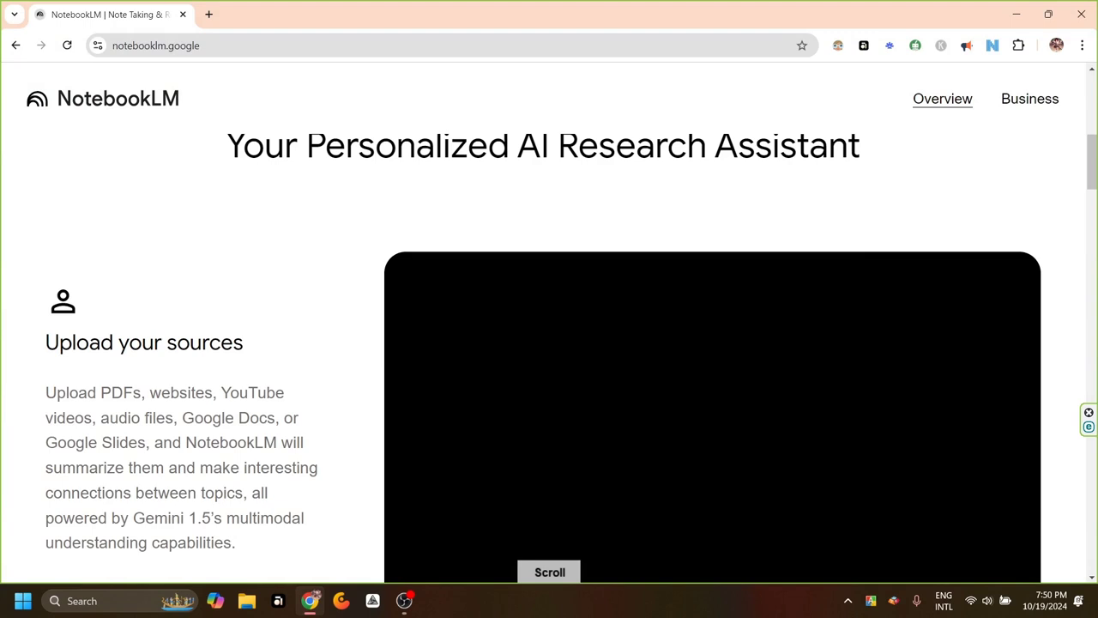
Scroll through the Business page to review the existing AFFiNE notebook's content.
scroll(549, 343, up, 6)
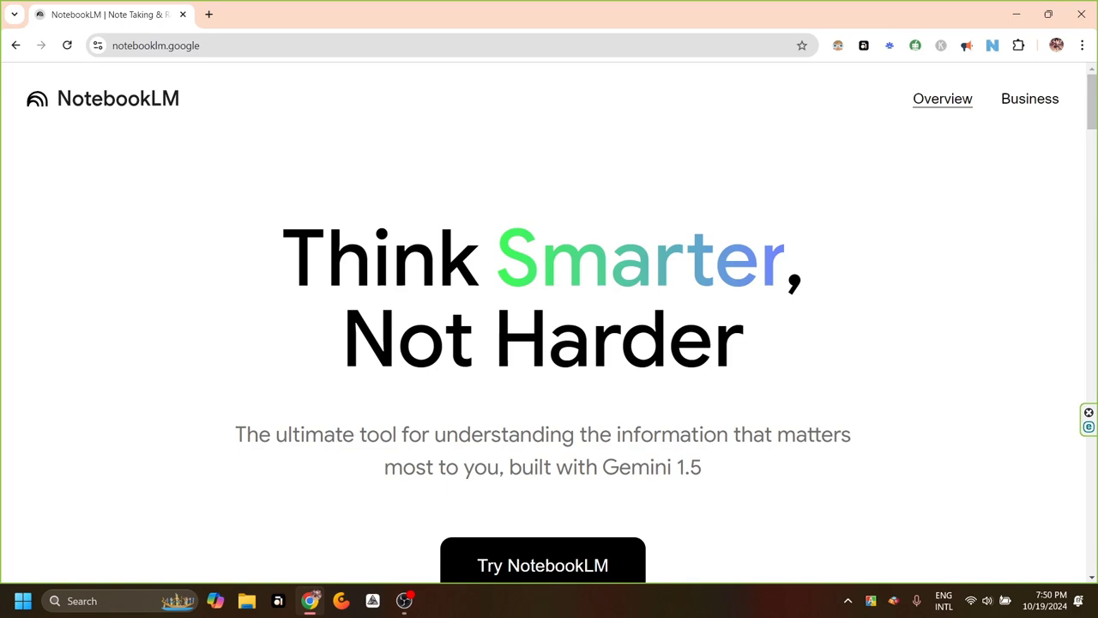
scroll(549, 343, down, 1)
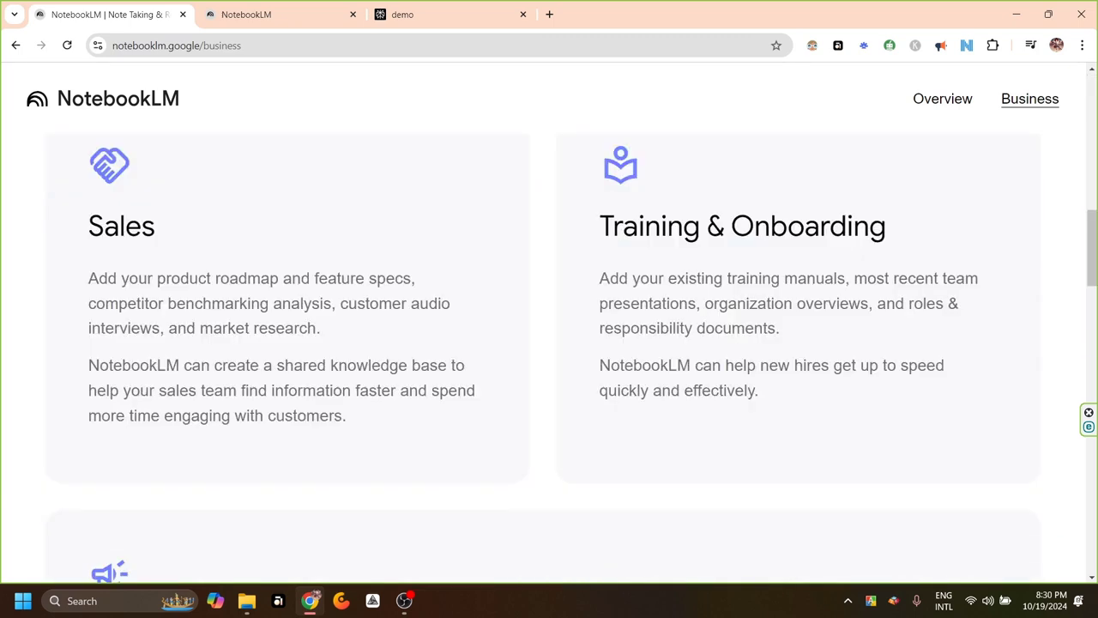
scroll(549, 356, down, 8)
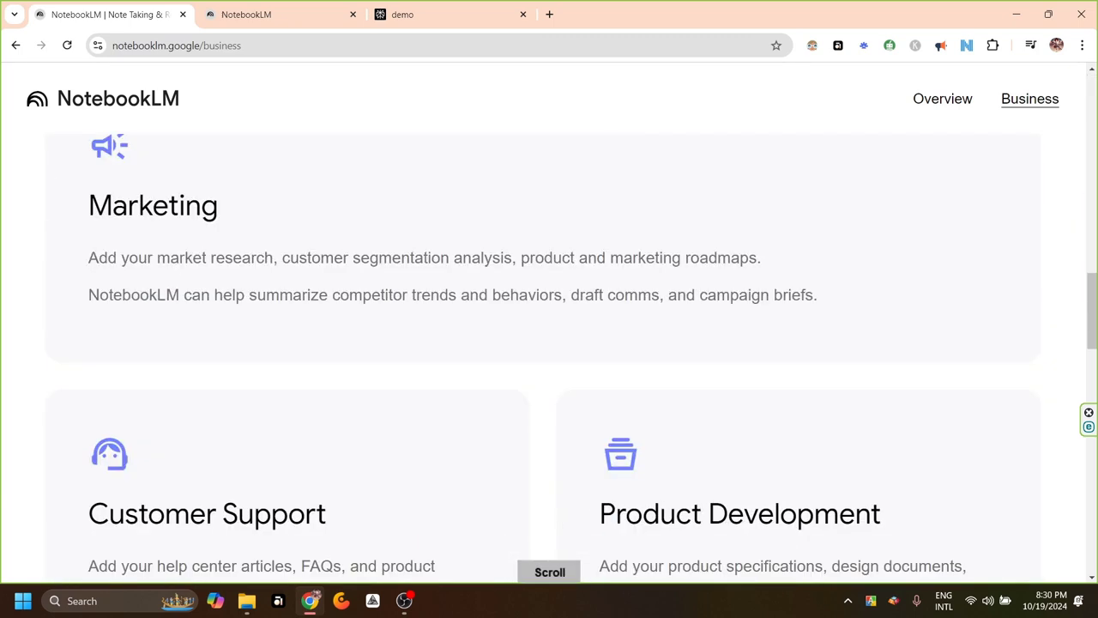
scroll(549, 356, down, 10)
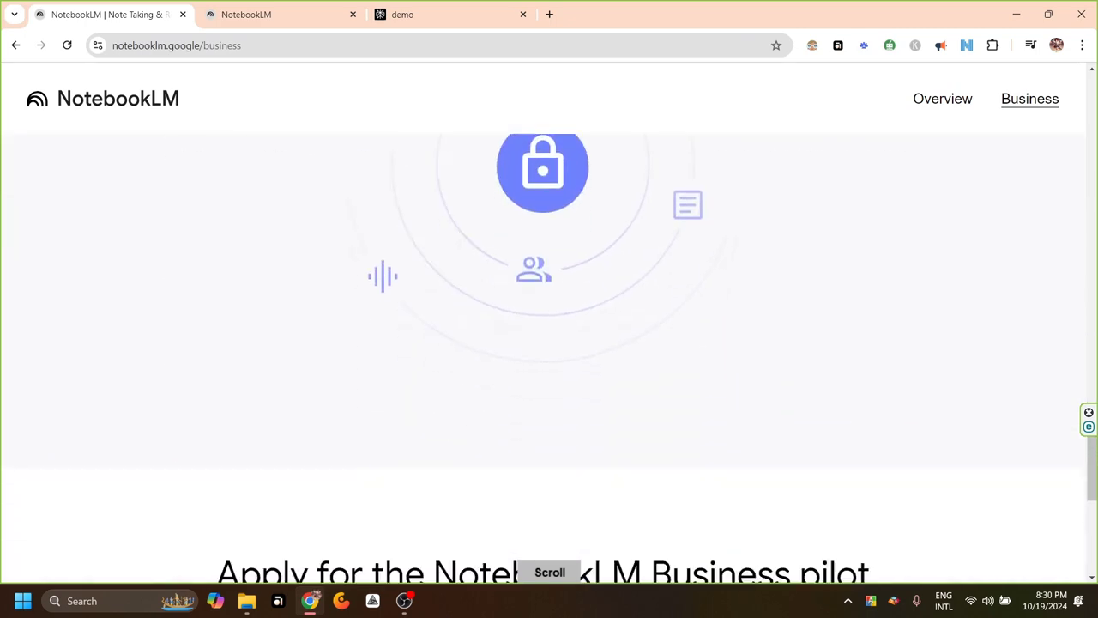
key(Home)
scroll(549, 343, up, 1)
scroll(549, 343, down, 4)
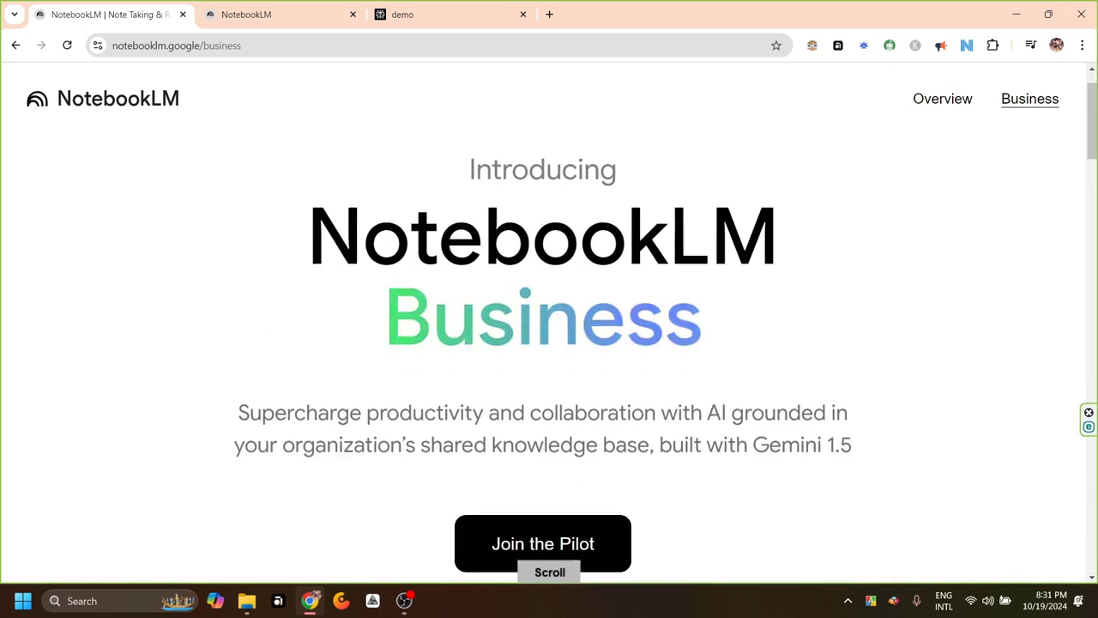
scroll(549, 343, down, 6)
Return to the NotebookLM overview page and switch the browser to full screen.
scroll(549, 356, down, 3)
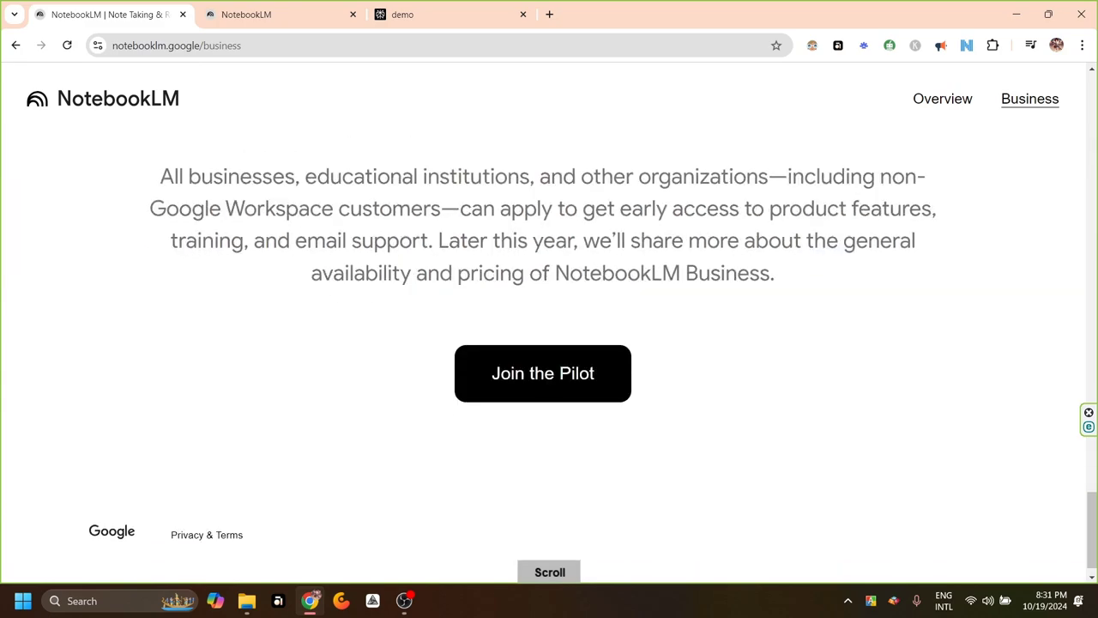
click(942, 99)
scroll(549, 343, down, 5)
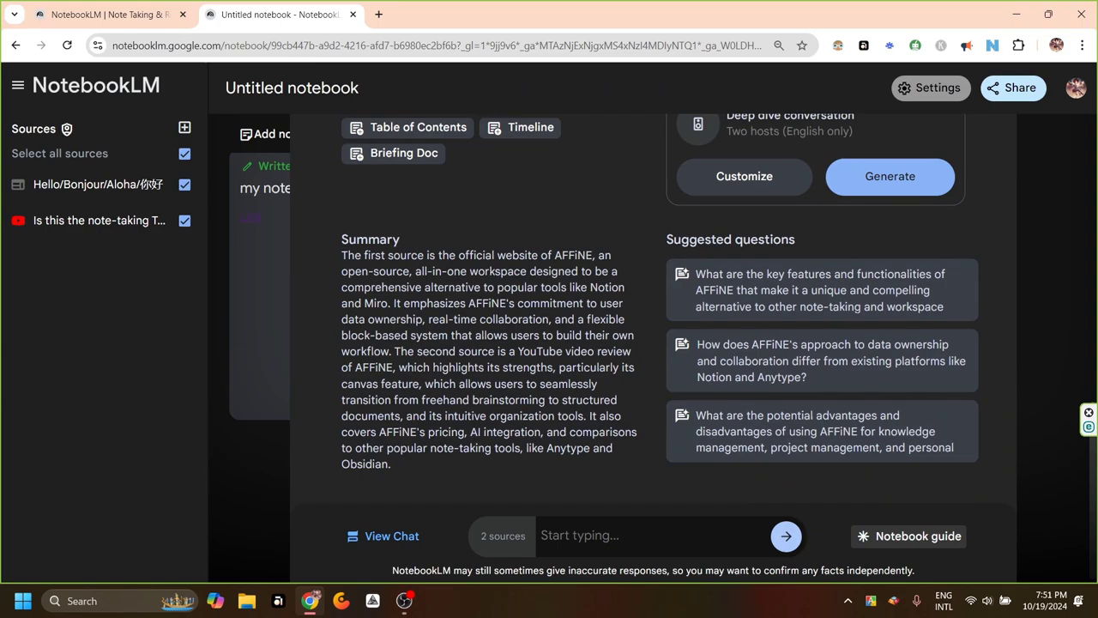
key(F11)
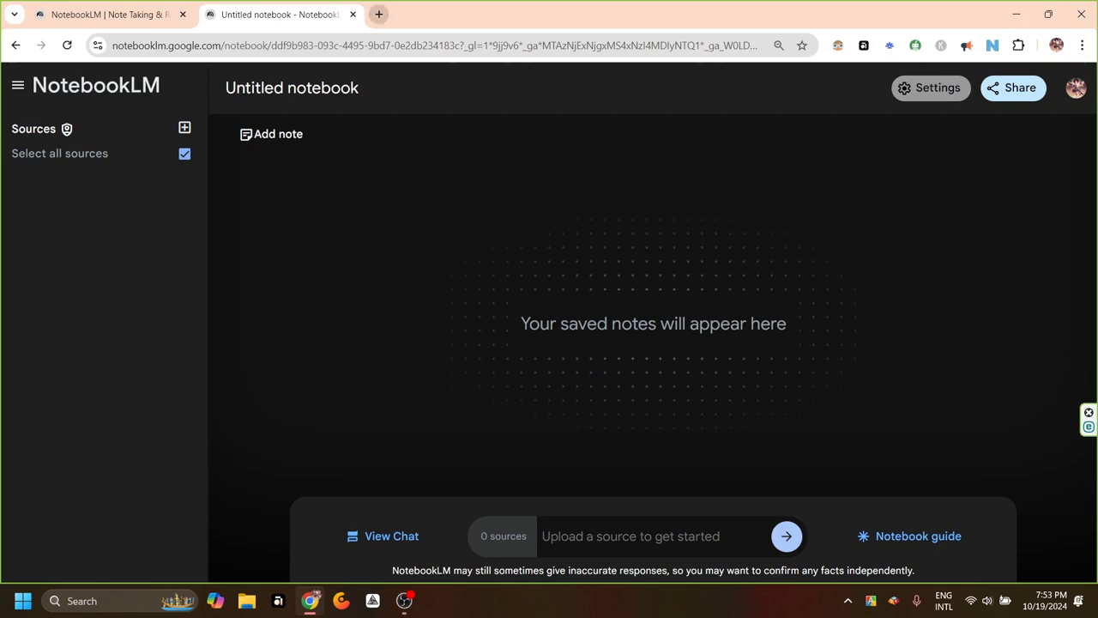
In a new tab, search the web for 'preplexity' and open the perplexity.ai site.
key(ctrl+t)
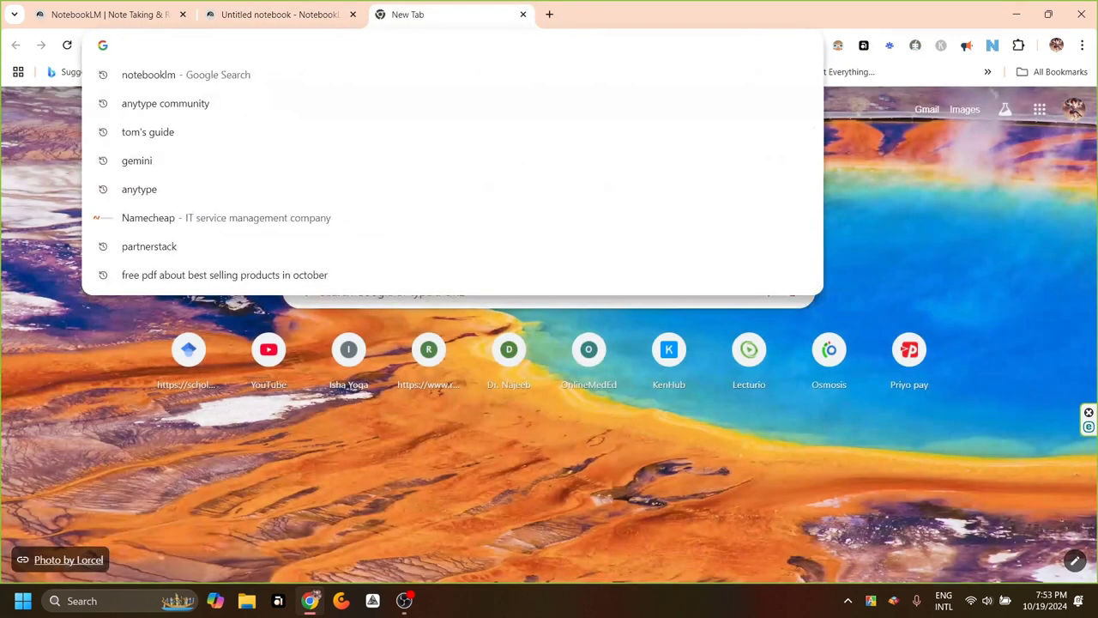
text(preplexity)
key(Return)
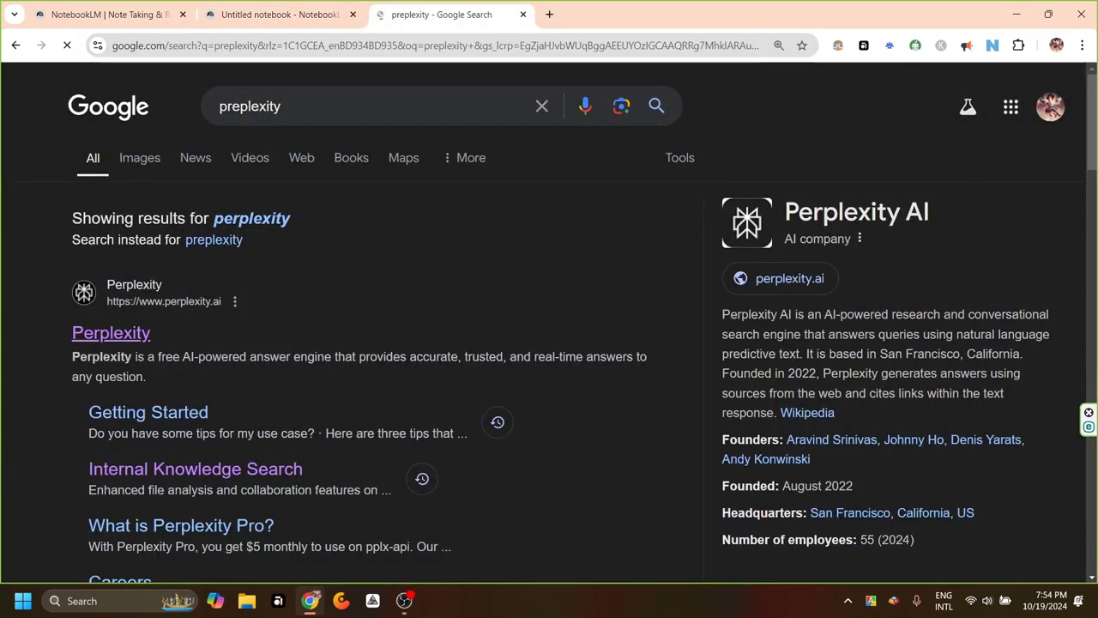
click(111, 332)
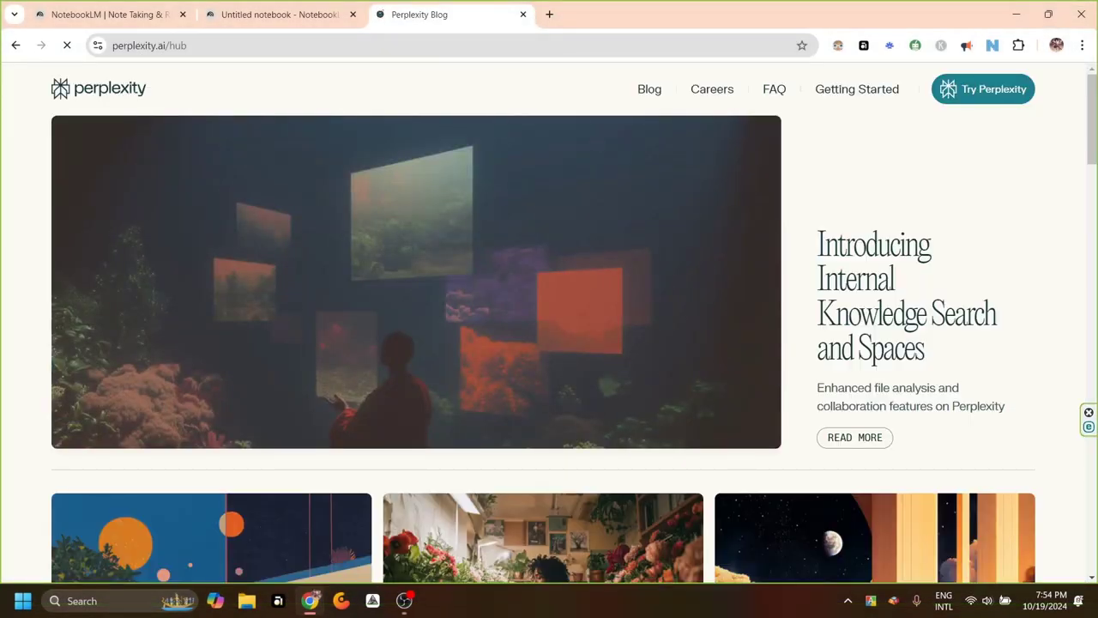
Open the Internal Knowledge Search and Spaces blog post, copy its URL, and return to NotebookLM.
click(854, 436)
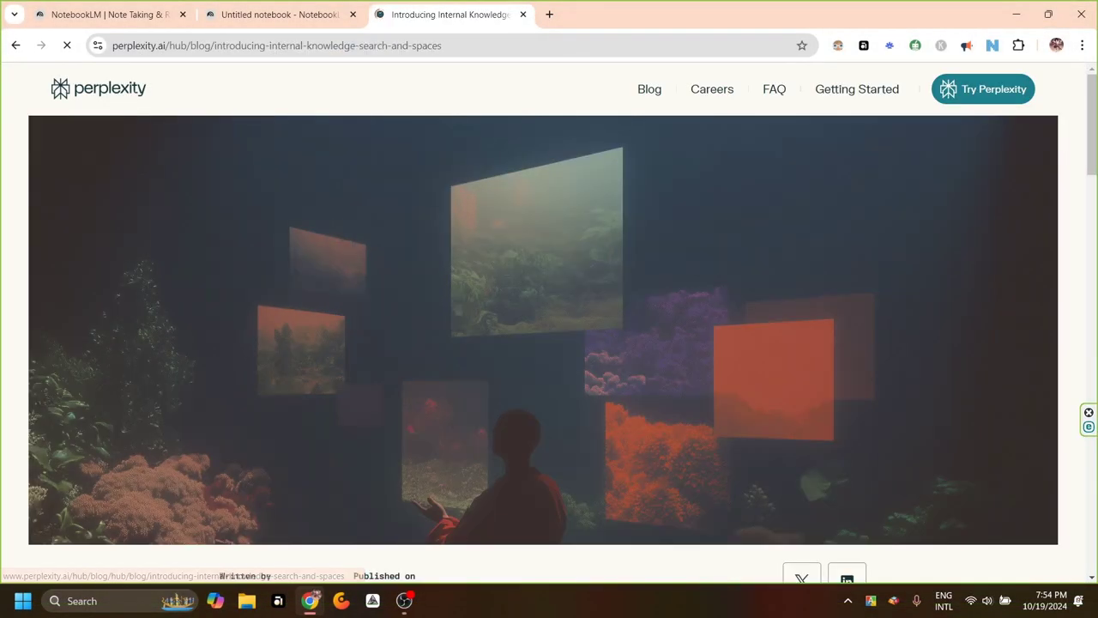
click(276, 46)
key(ctrl+c)
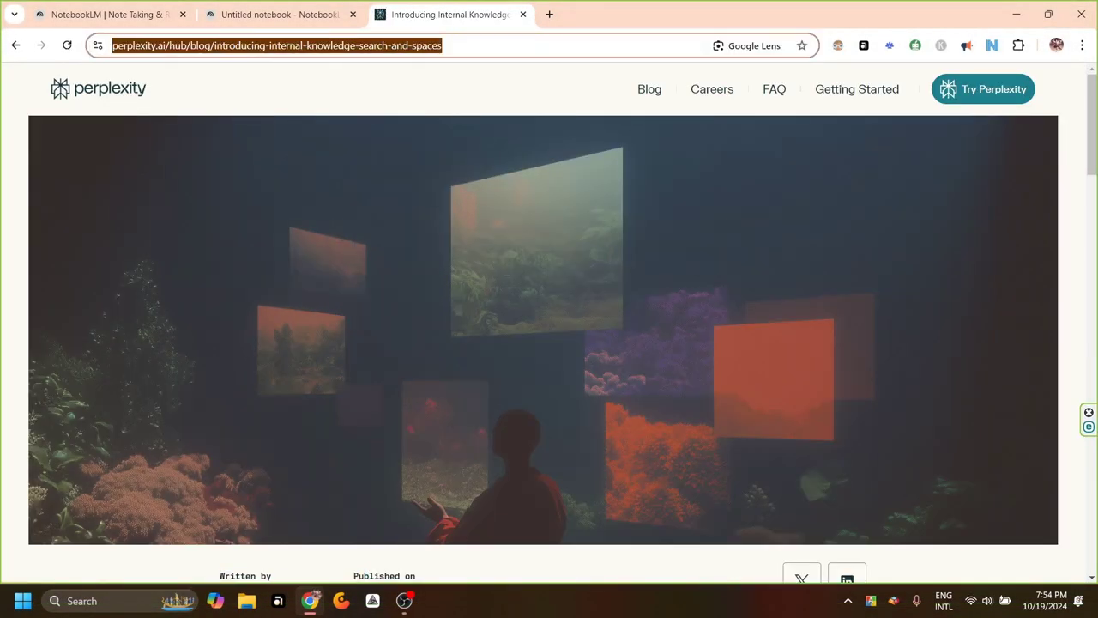
key(ctrl+shift+Tab)
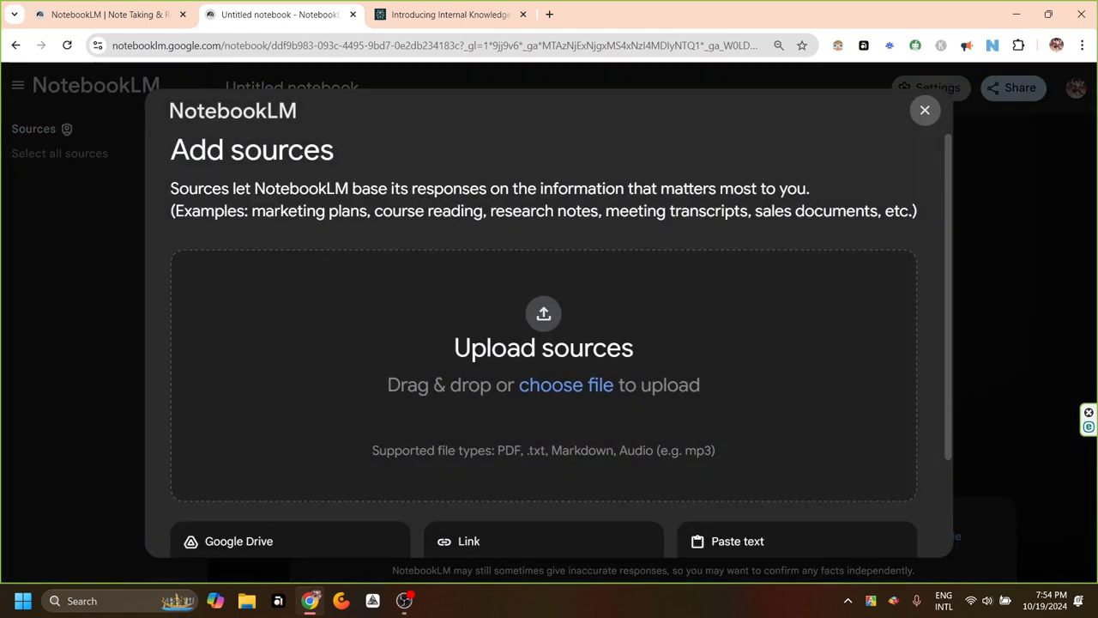
Paste the copied Perplexity blog post URL as a Website source and insert it.
scroll(544, 343, down, 2)
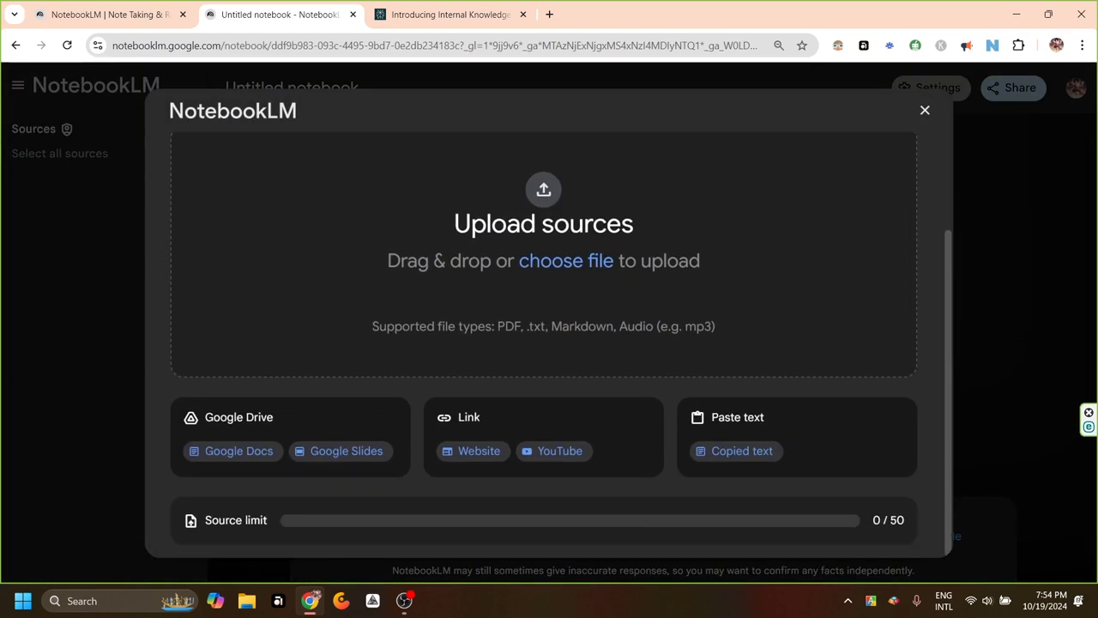
click(474, 450)
click(549, 254)
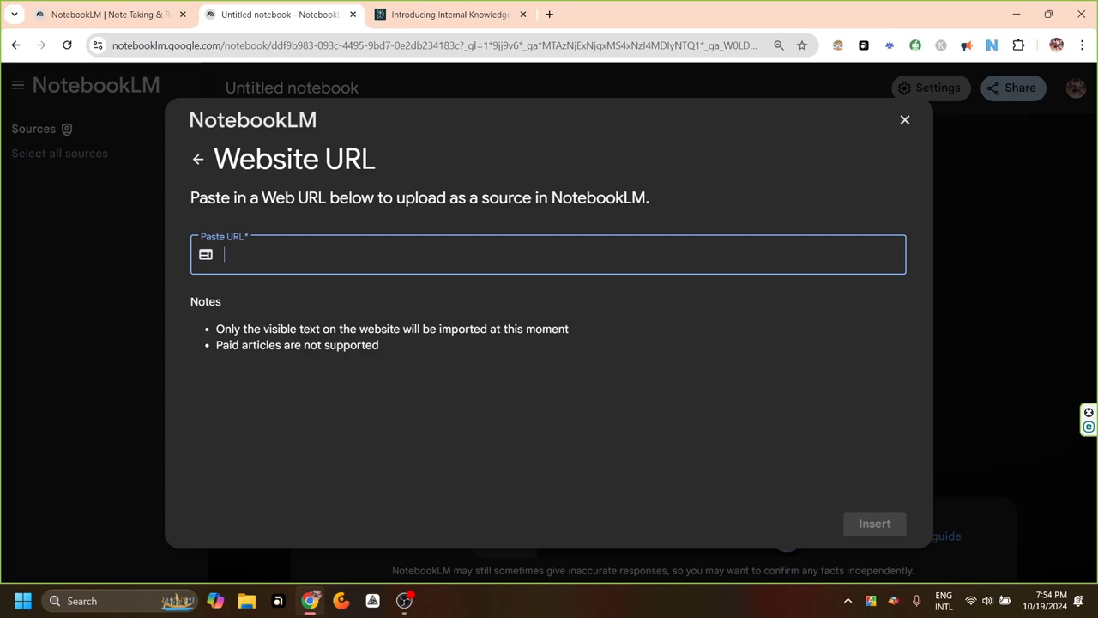
key(ctrl+v)
click(874, 523)
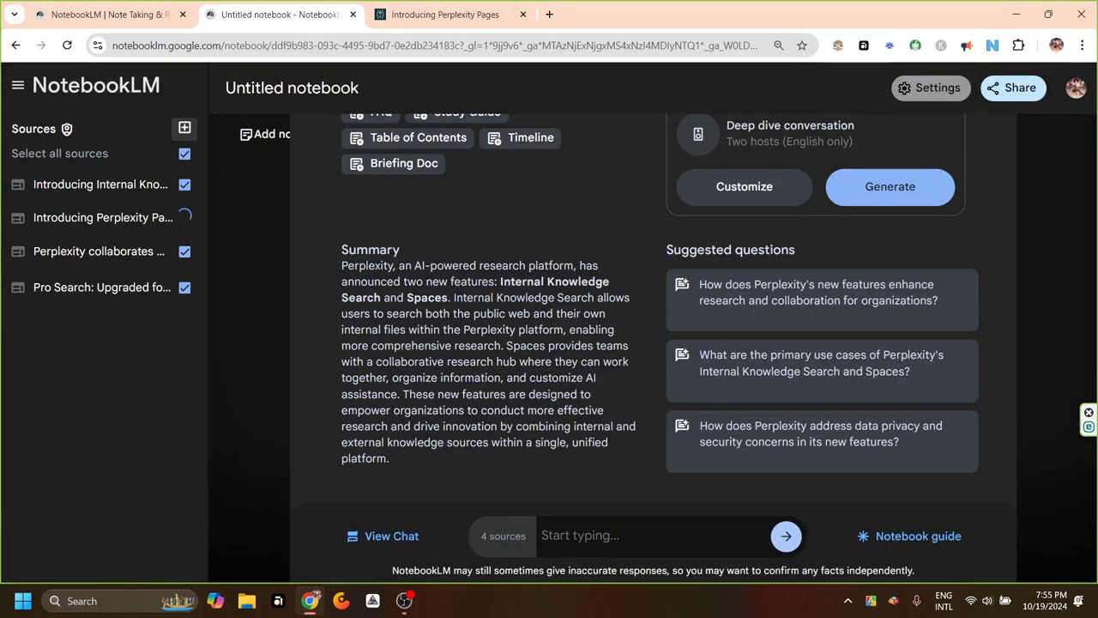
Generate a funny but informative Audio Overview aimed at digital marketers, online sellers and SEO experts.
click(744, 186)
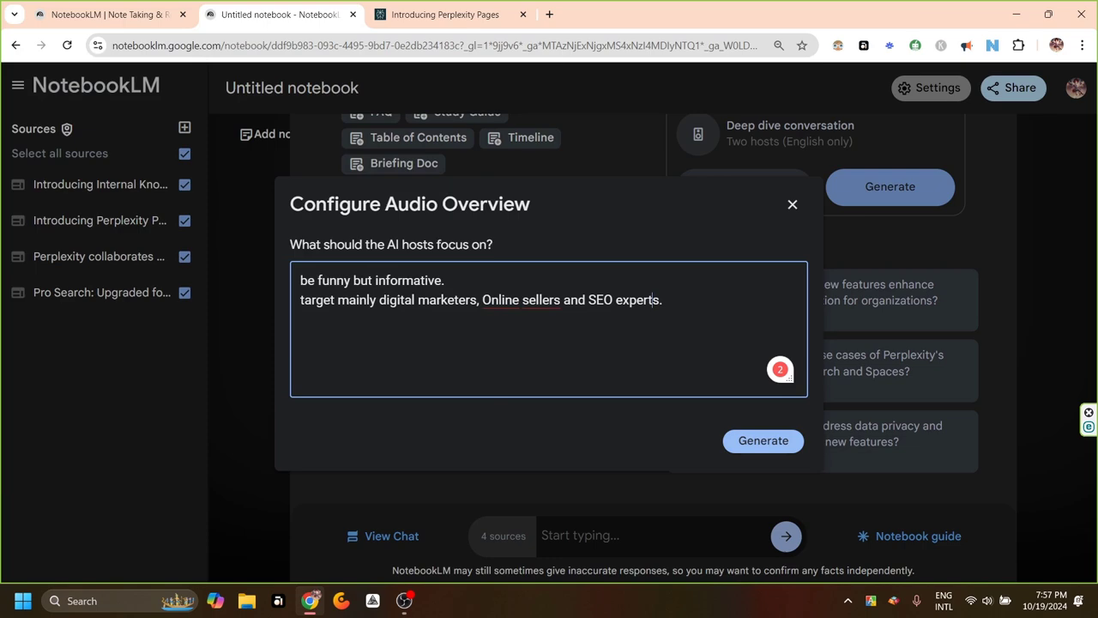
click(763, 440)
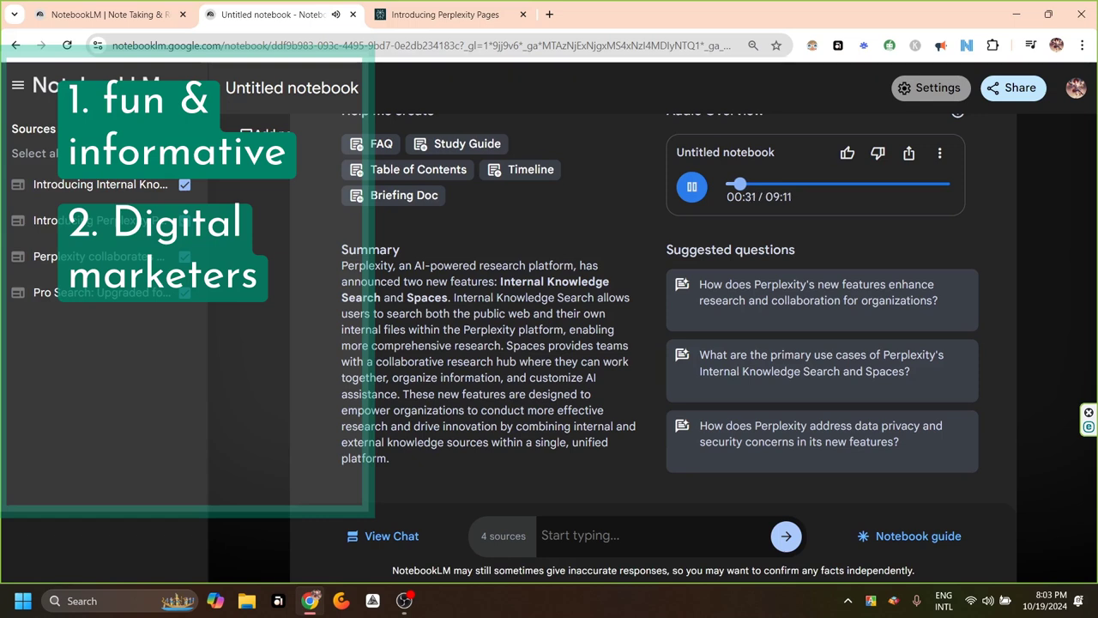
Pause the 09:11 audio overview at 00:32, then resume playback.
click(692, 187)
click(405, 600)
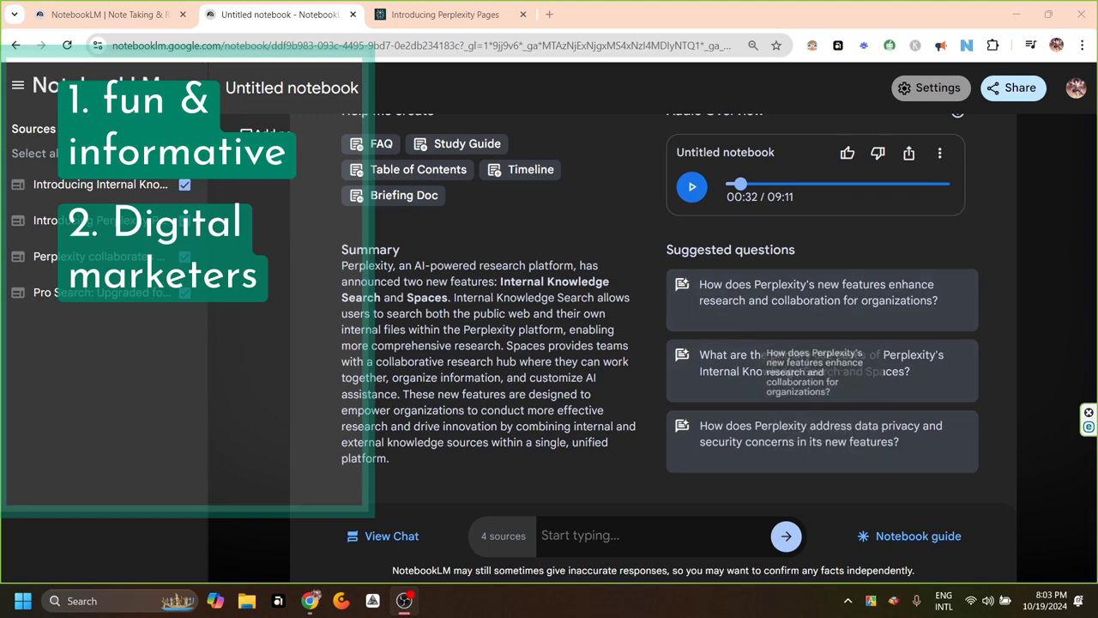
key(space)
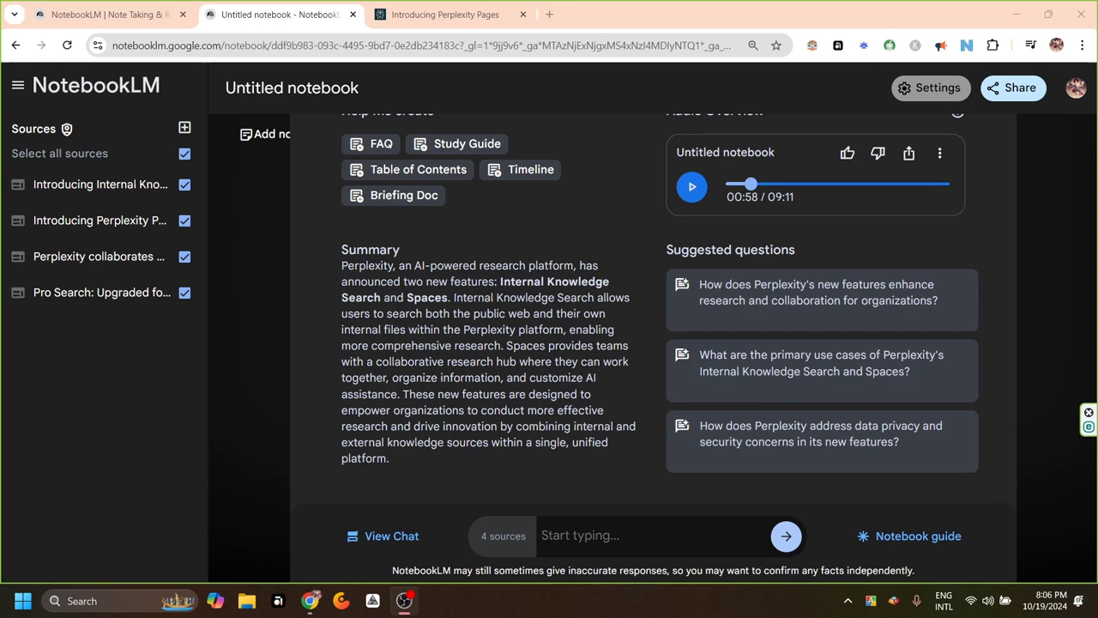
Resume the audio overview playback and lower the volume.
key(space)
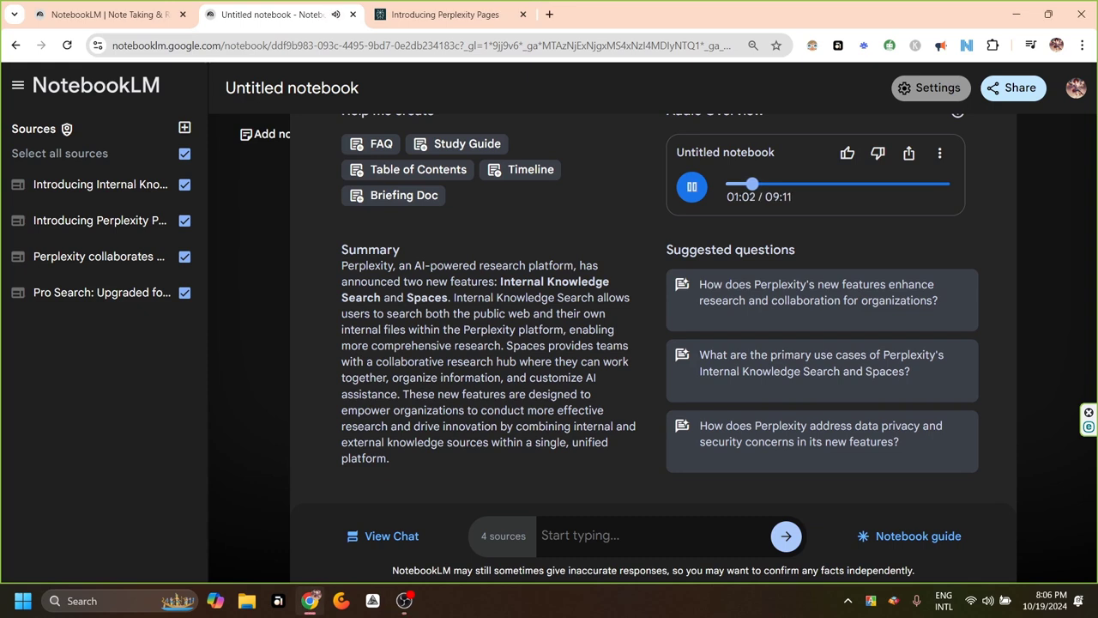
key(XF86AudioLowerVolume)
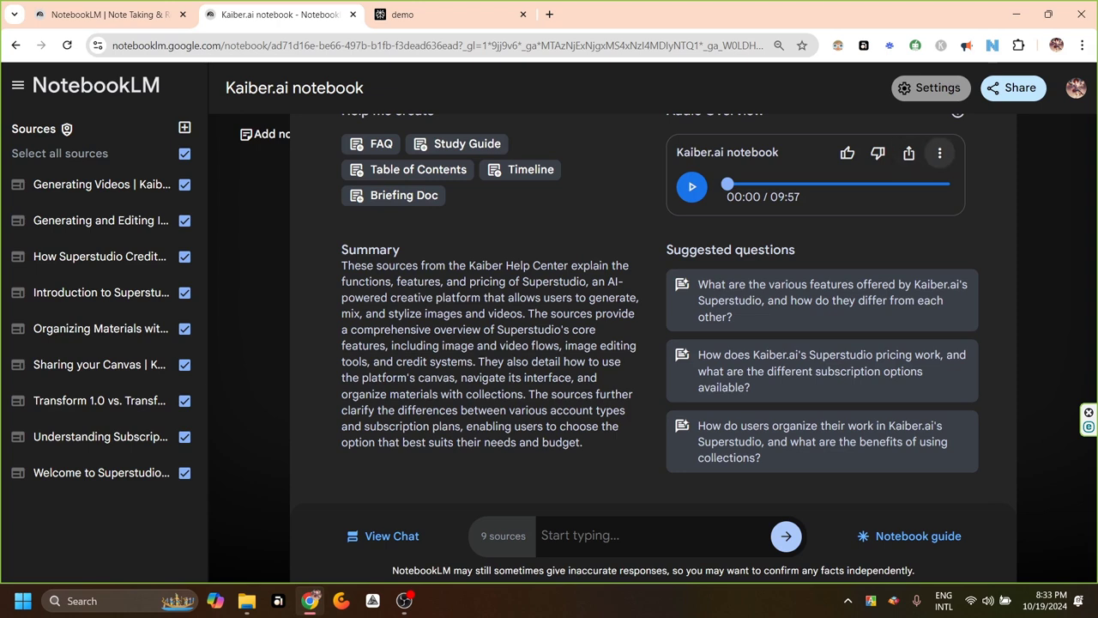
Delete the Kaiber.ai notebook's audio overview and confirm the deletion.
click(940, 153)
click(832, 255)
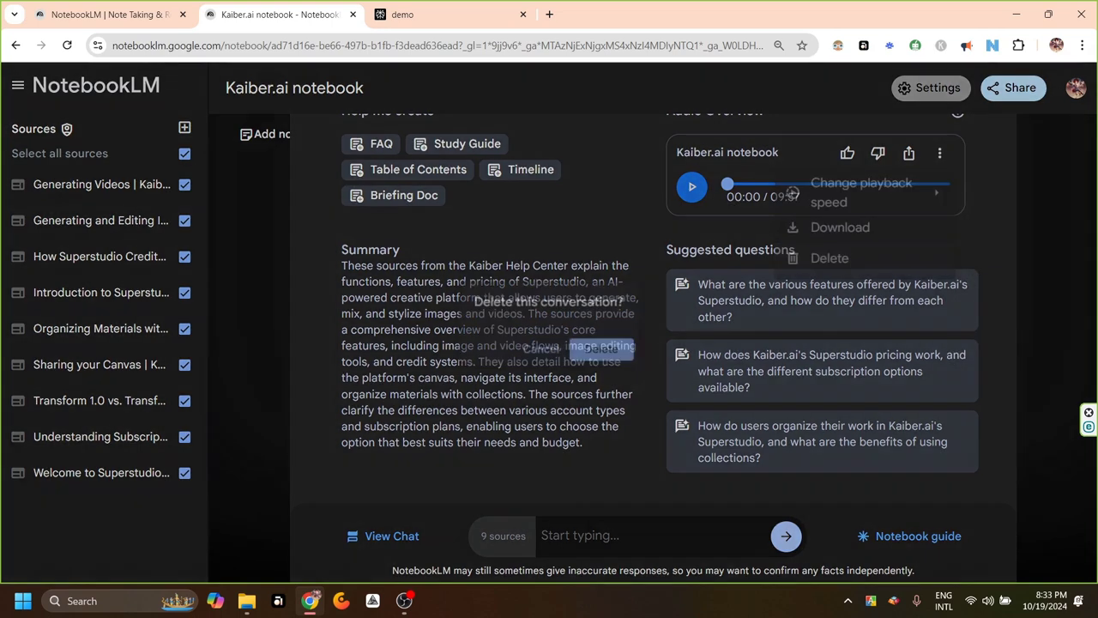
click(603, 346)
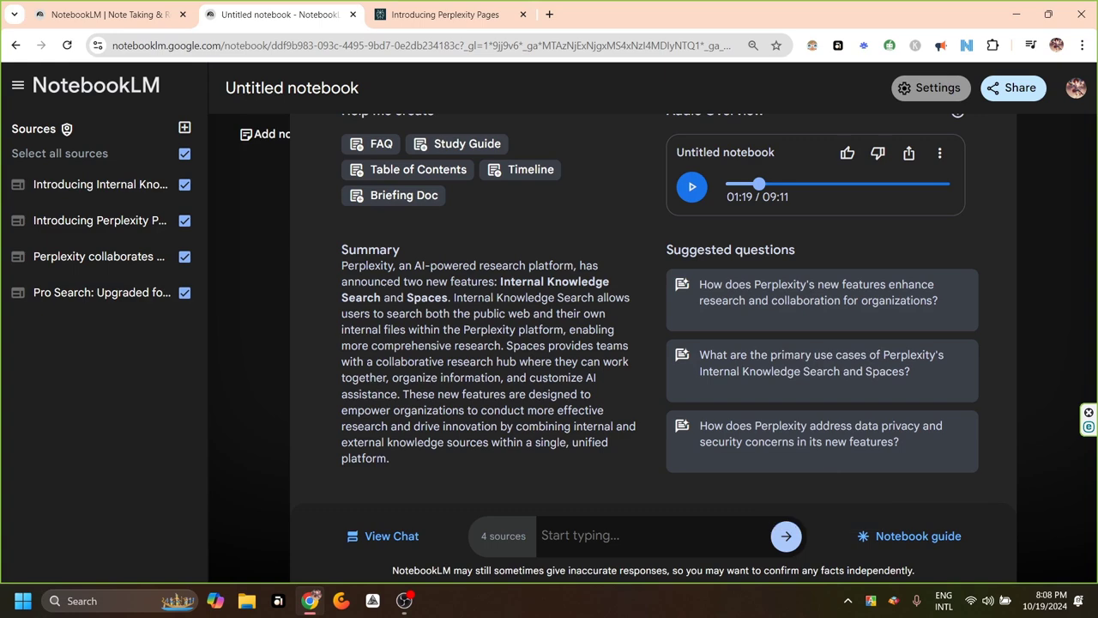
Switch to the Perplexity home page tab, where Pro search is on.
key(ctrl+Tab)
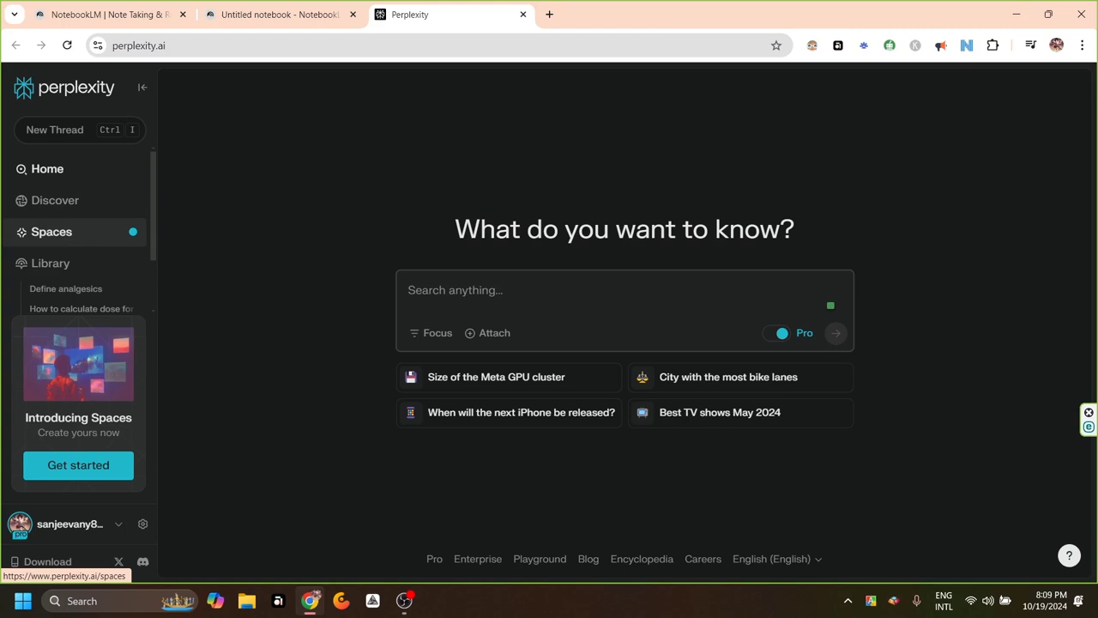
Look over the Product idea research Space, then open the Medical study and research Space.
click(51, 232)
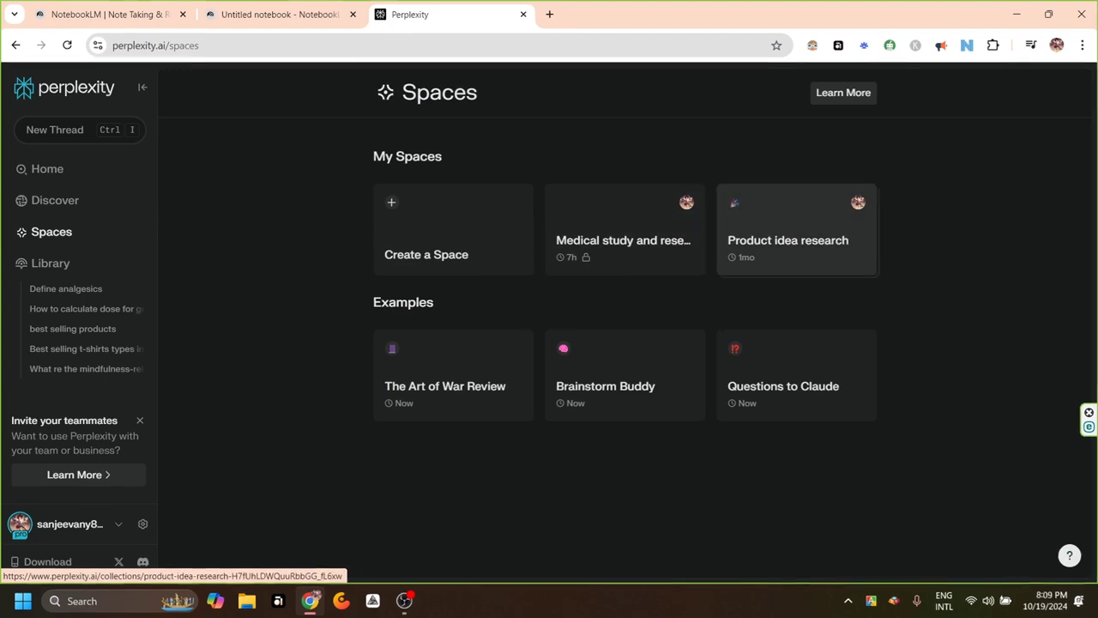
click(797, 232)
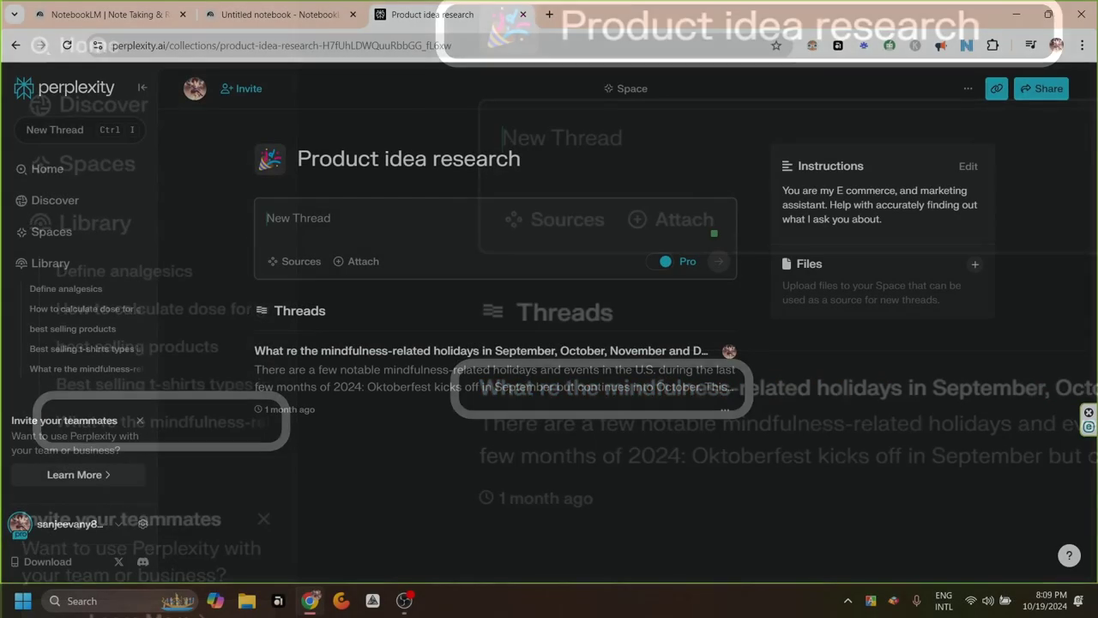
click(48, 168)
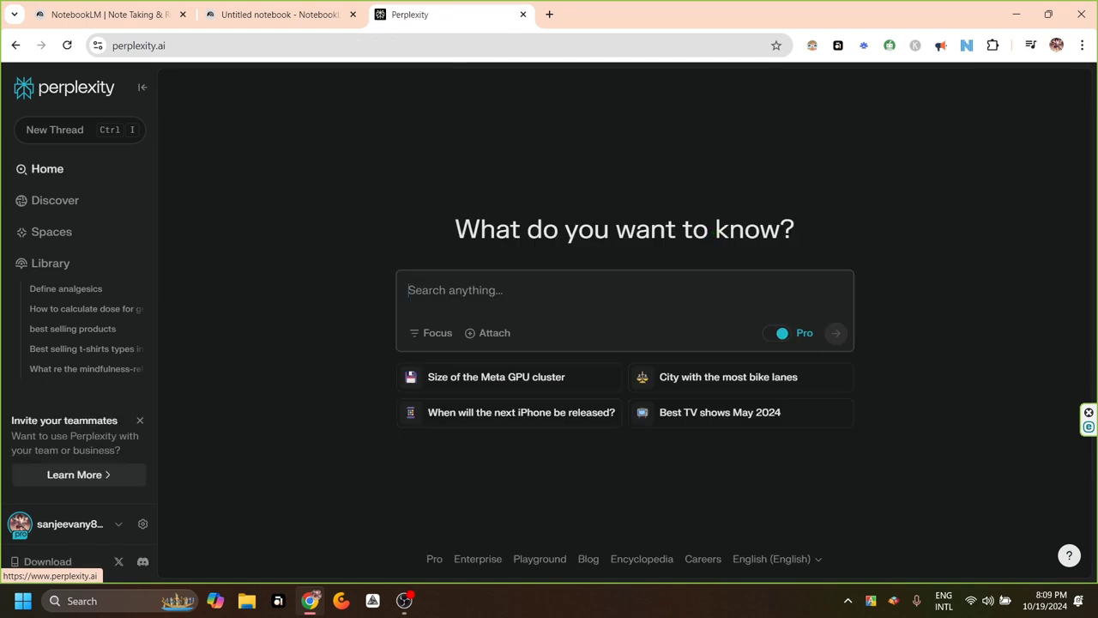
click(51, 232)
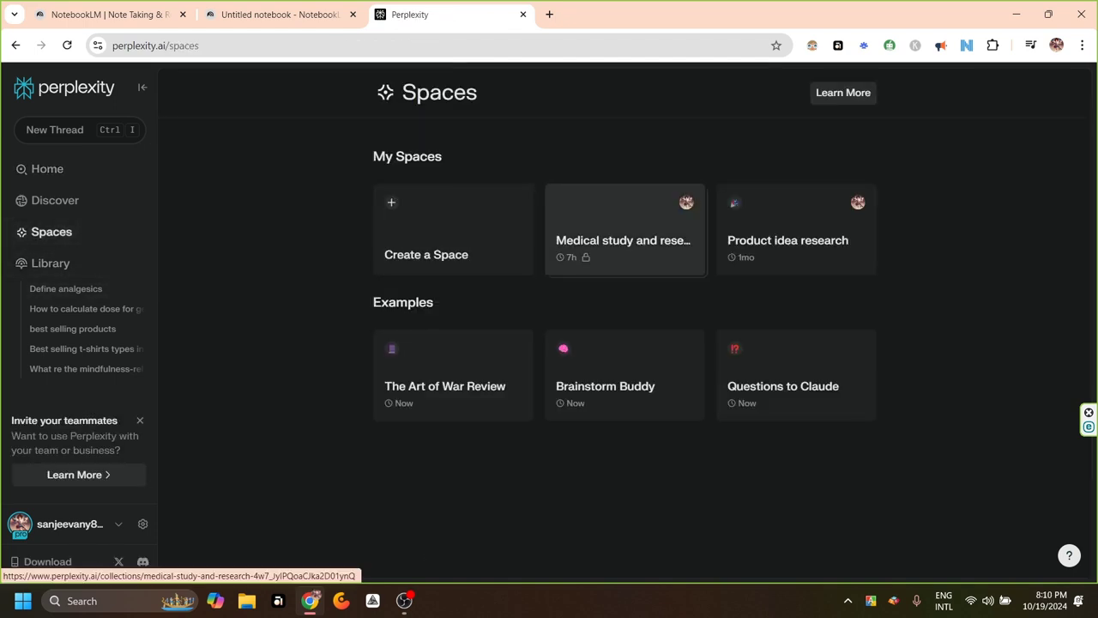
click(624, 232)
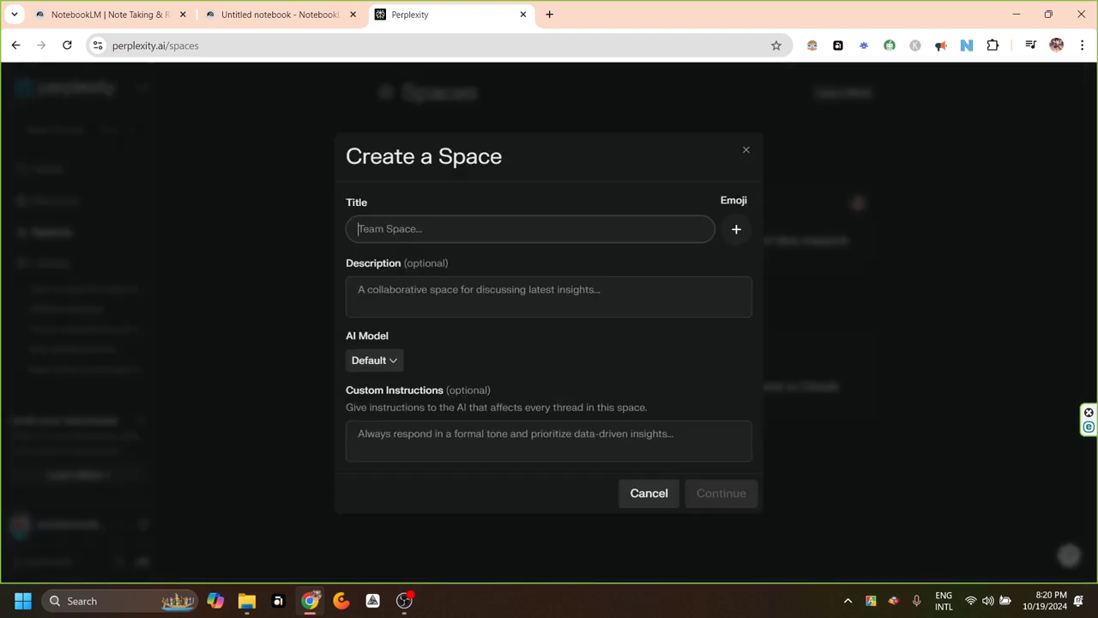
Create the 'demo' Space with instructions 'Prioritize data driven insight and facts.' and open it.
text(demo)
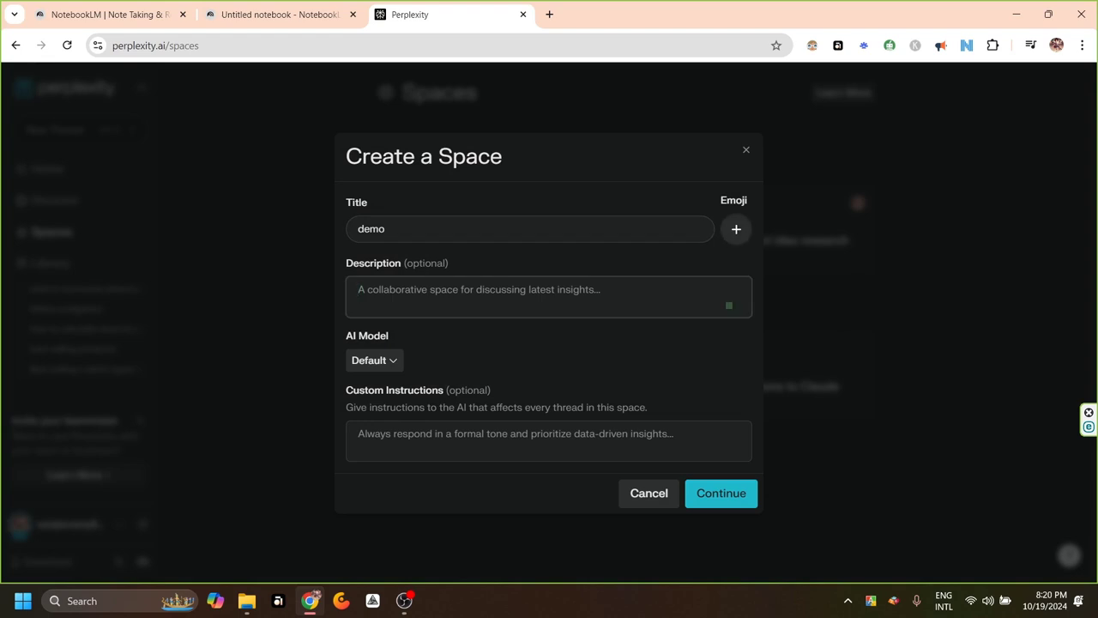
click(736, 229)
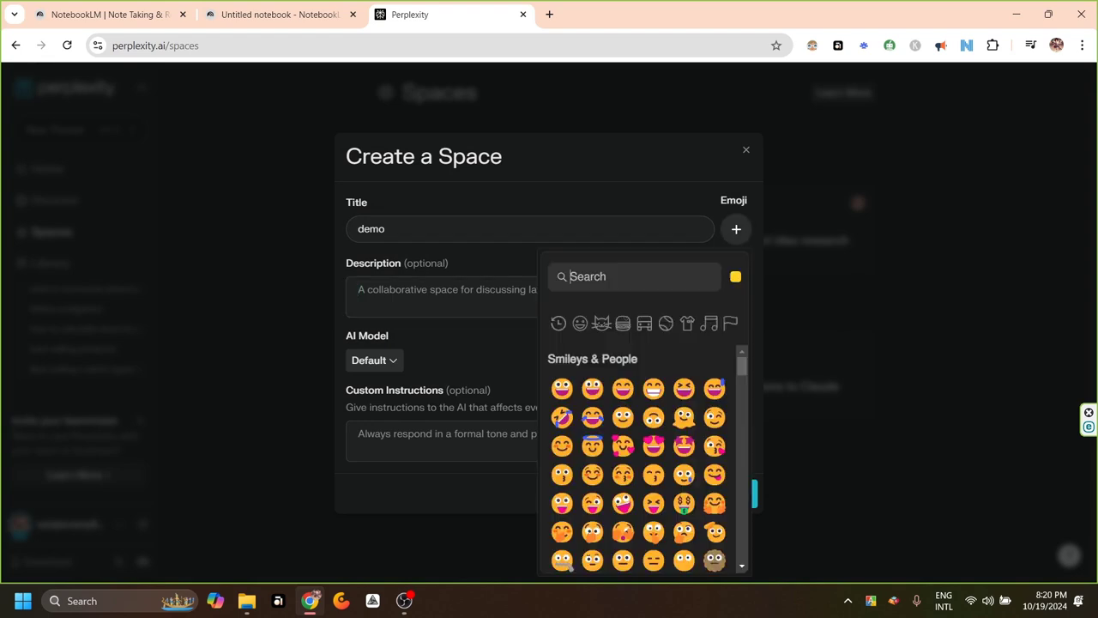
key(Escape)
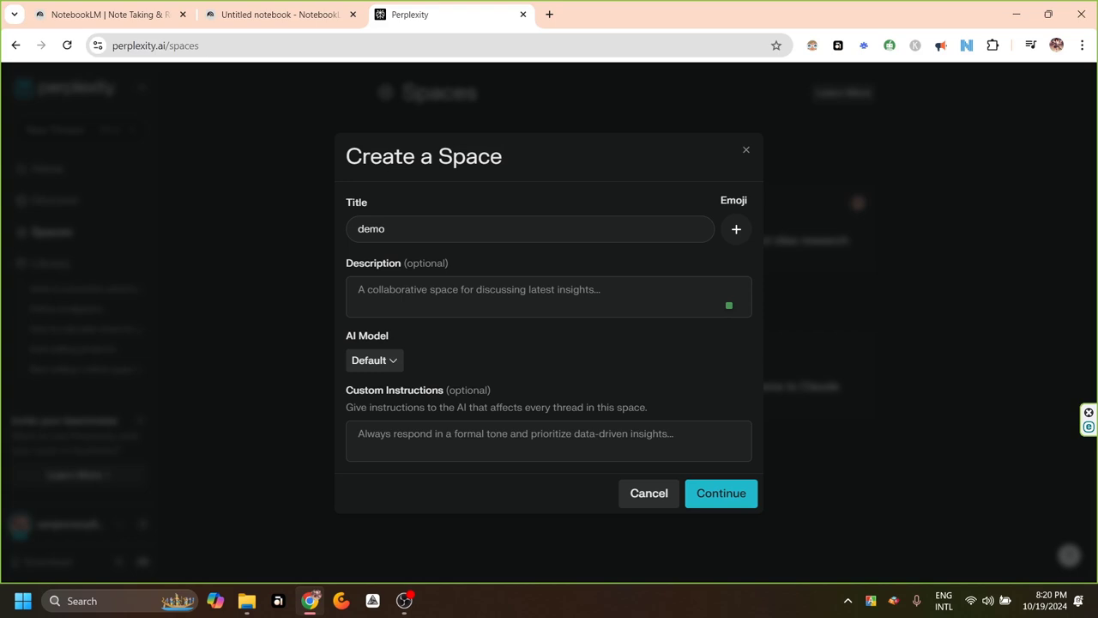
text(Prioritize data driven insight and facts.)
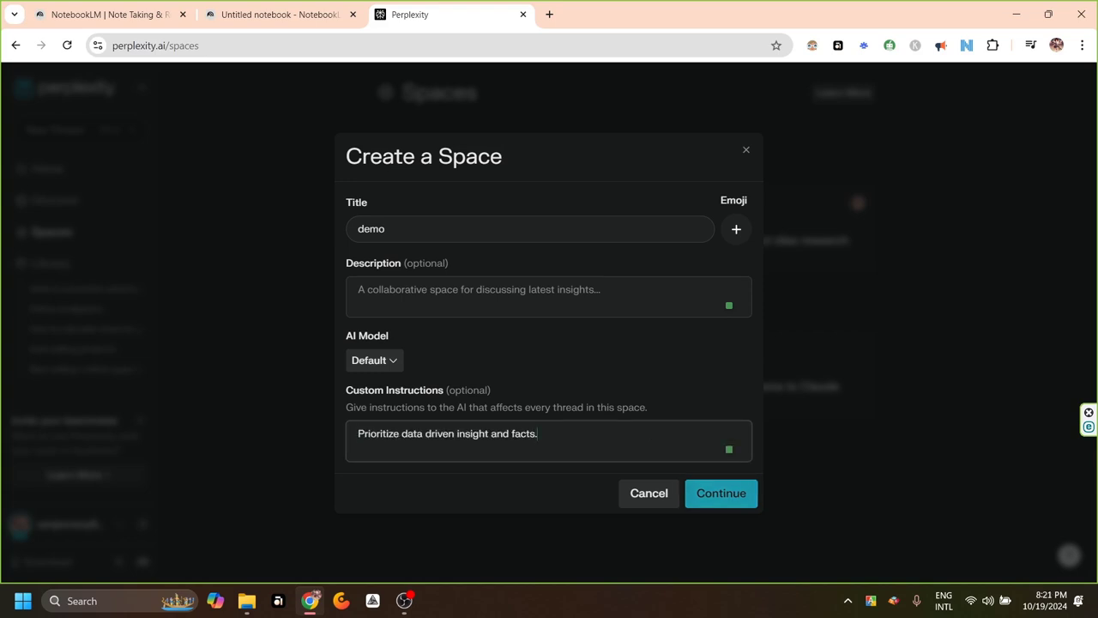
click(721, 492)
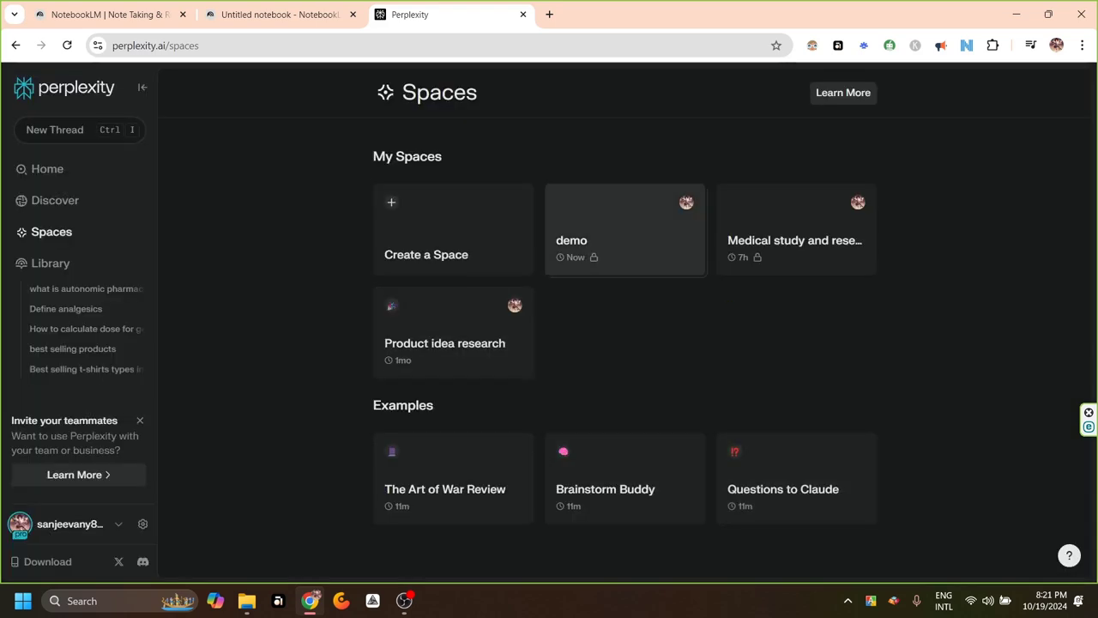
click(625, 229)
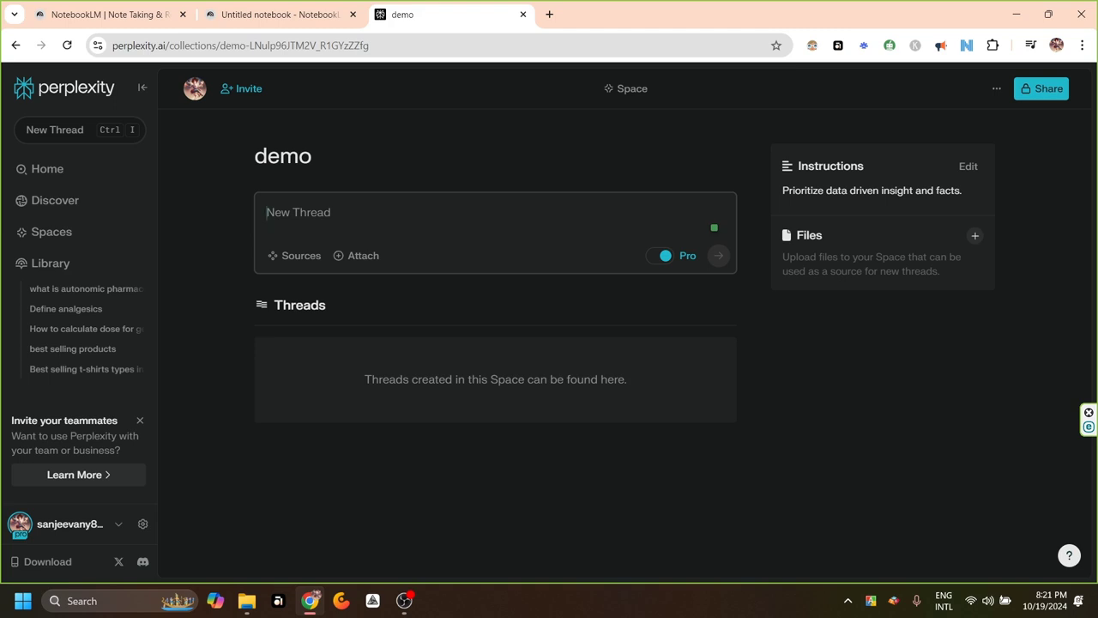
Try uploading the Davidson's PDF to the demo Space; it fails the 25MB limit, so clear it.
click(975, 235)
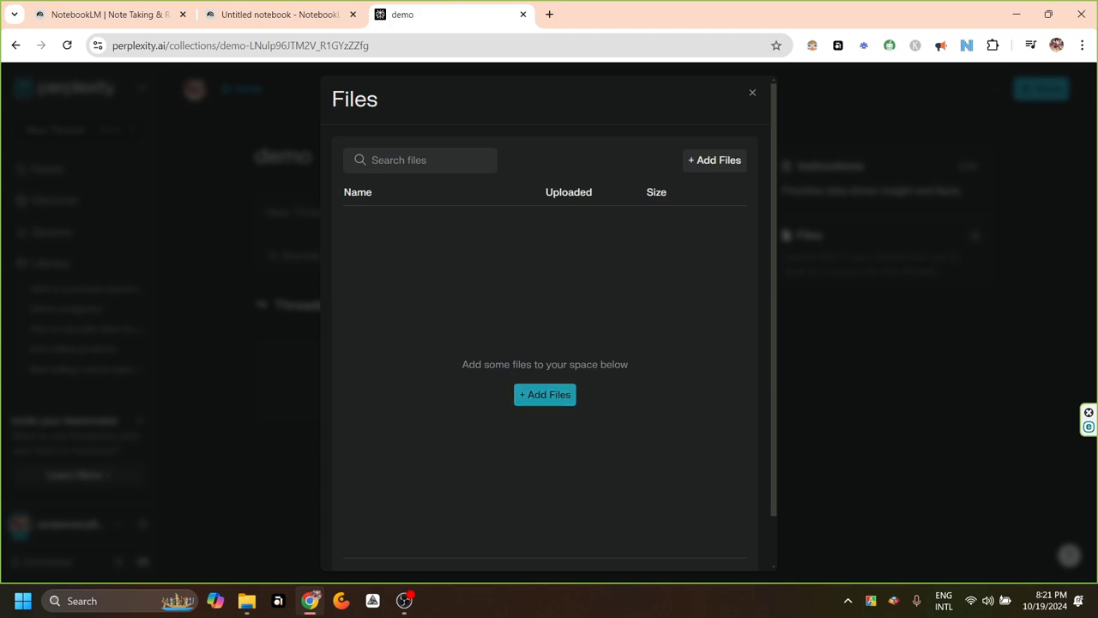
key(alt+Tab)
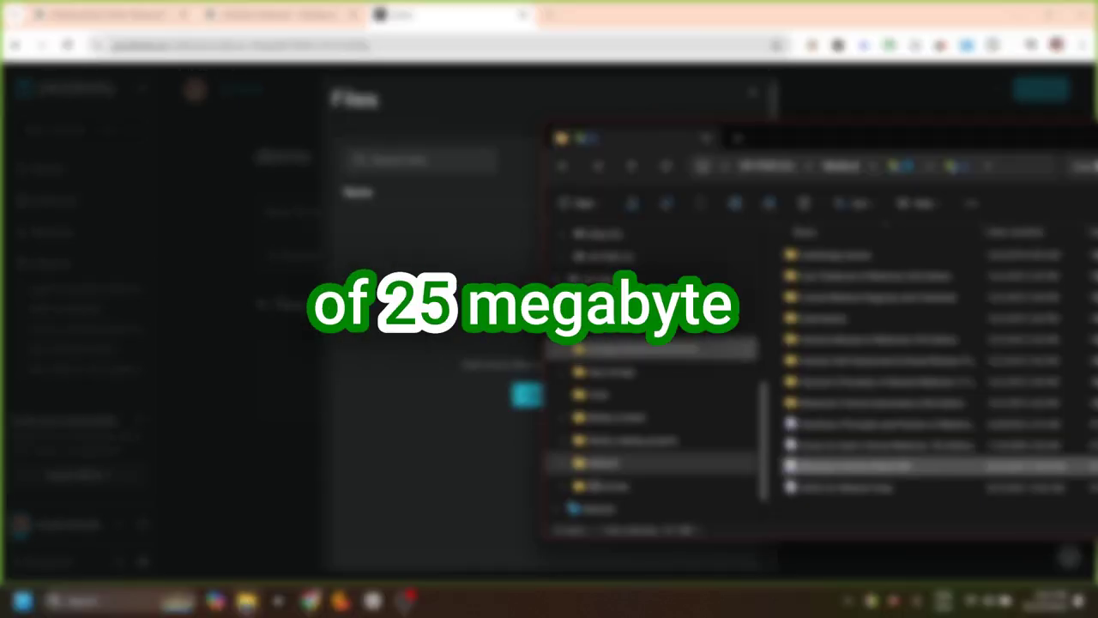
drag(824, 423, 437, 300)
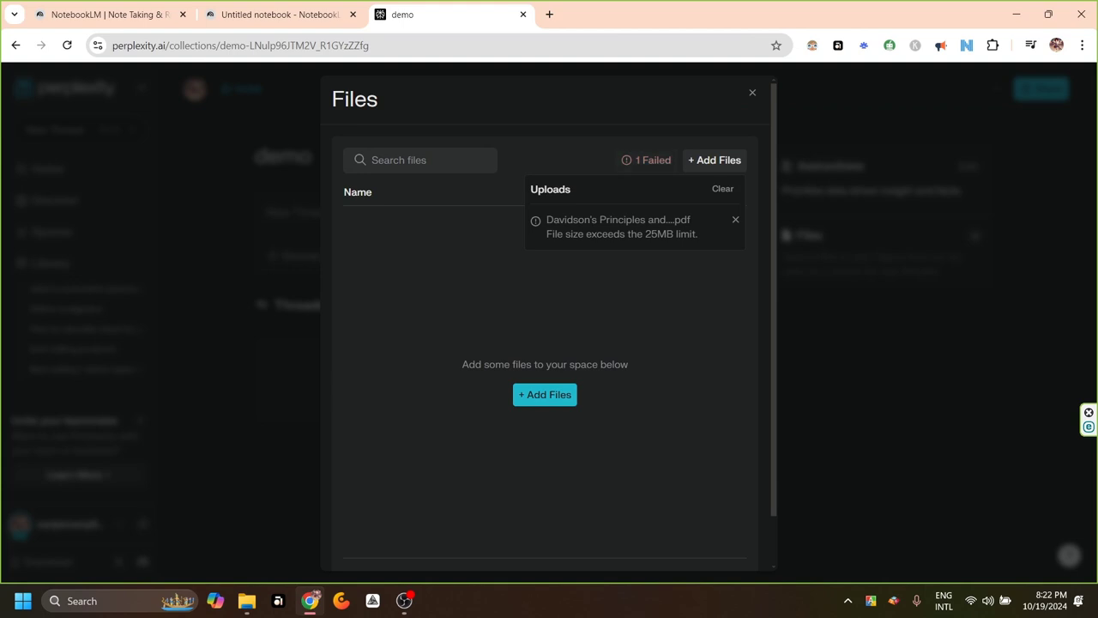
click(723, 189)
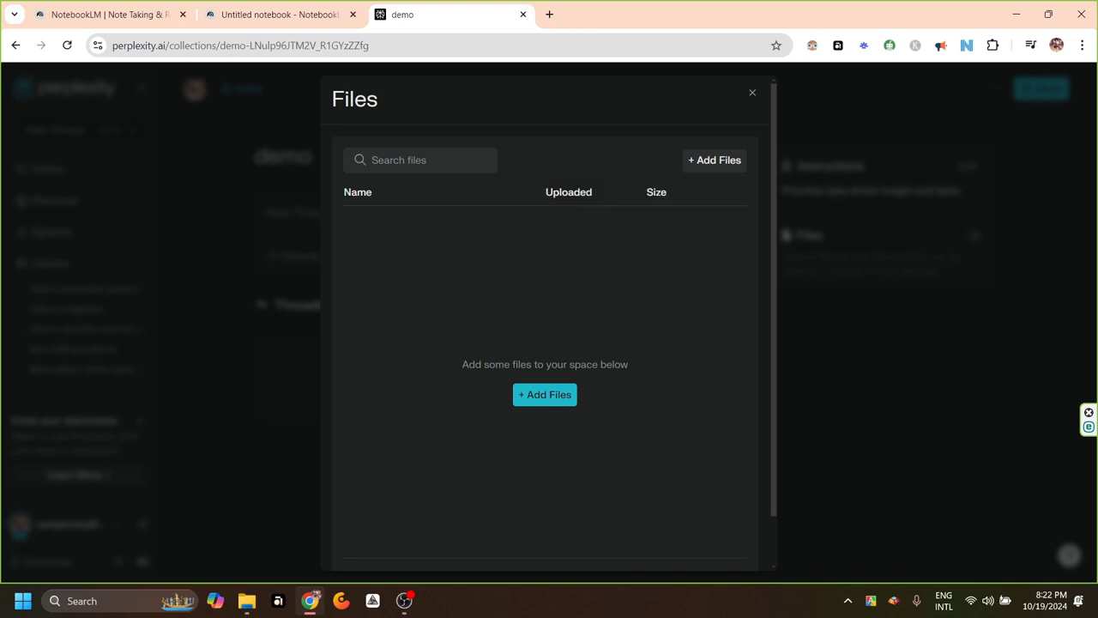
Upload Macleod's Clinical OSCEs PDF to the demo Space's files.
click(247, 600)
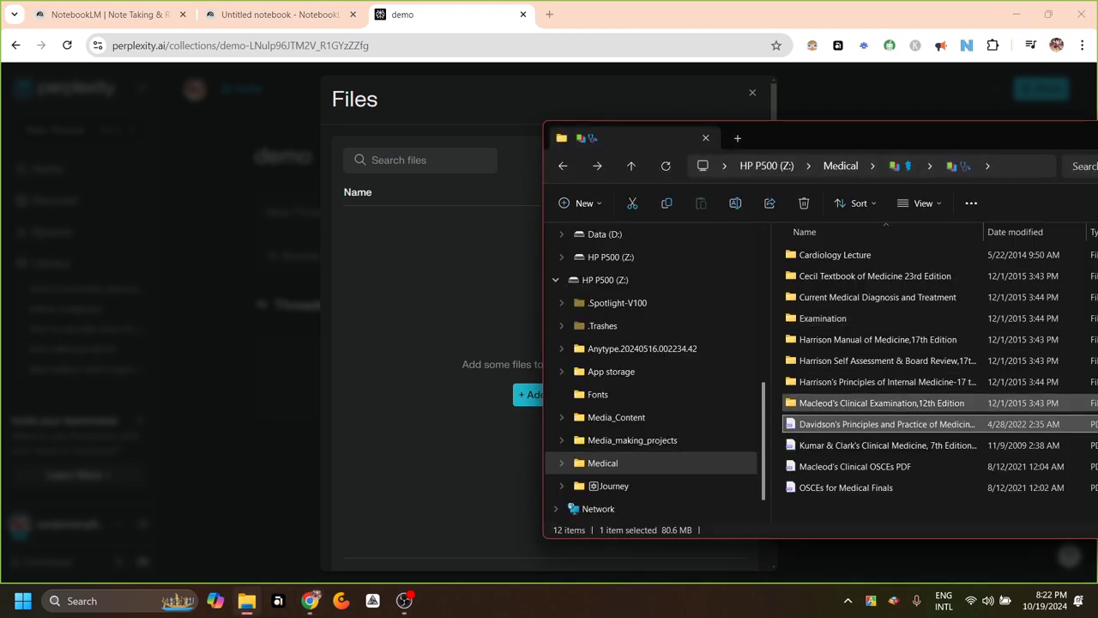
drag(854, 466, 480, 348)
key(Escape)
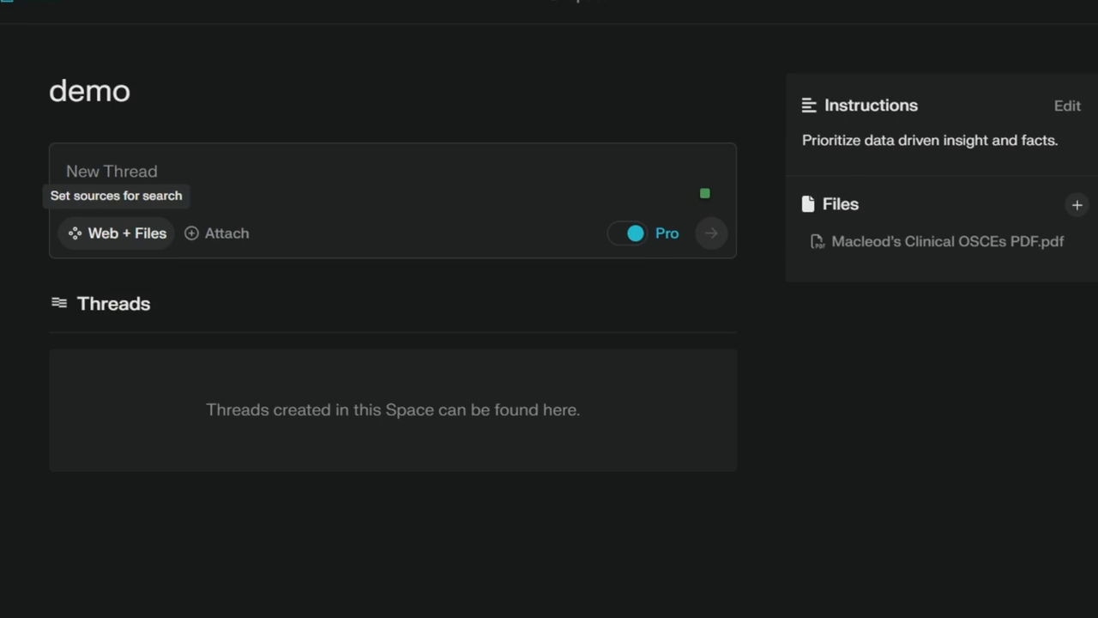
Toggle the Web and Files search sources off and on, ending with both selected.
click(117, 233)
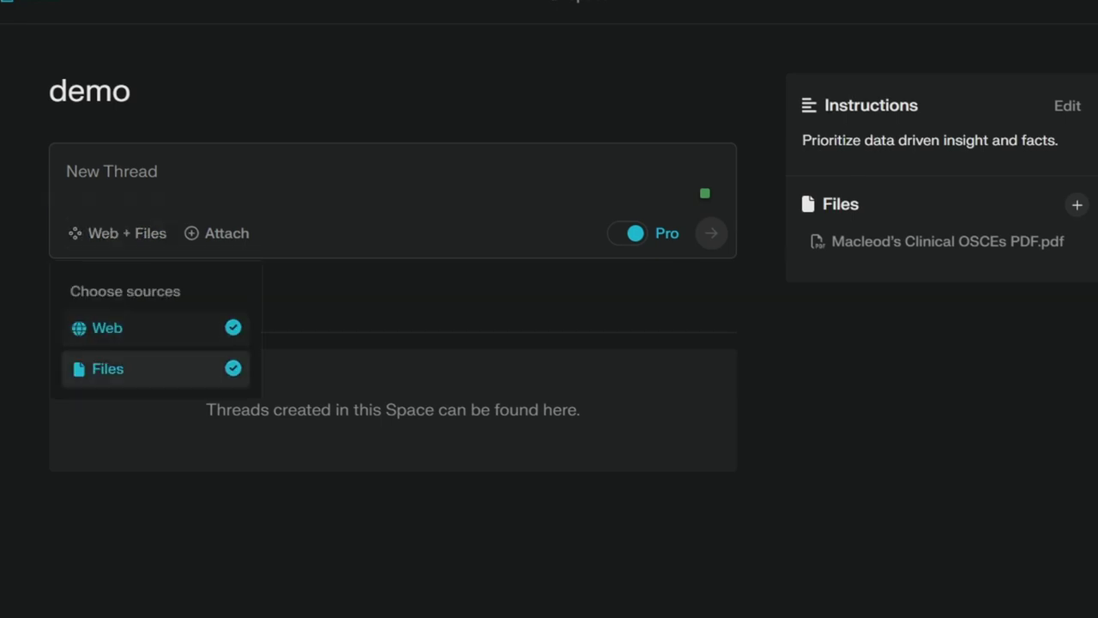
click(137, 328)
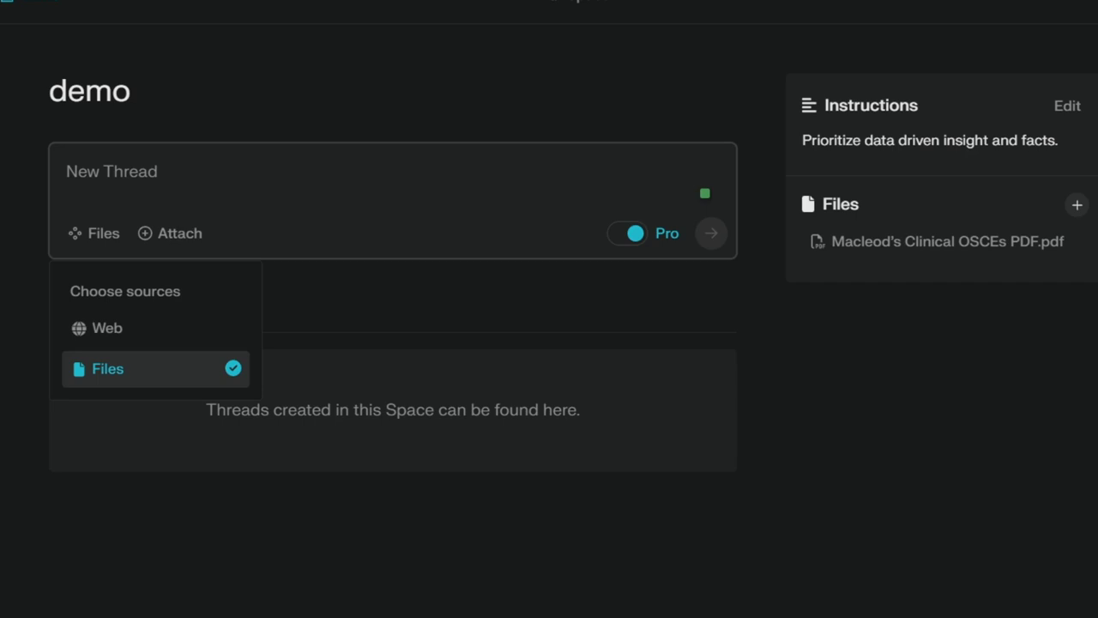
click(107, 368)
click(107, 327)
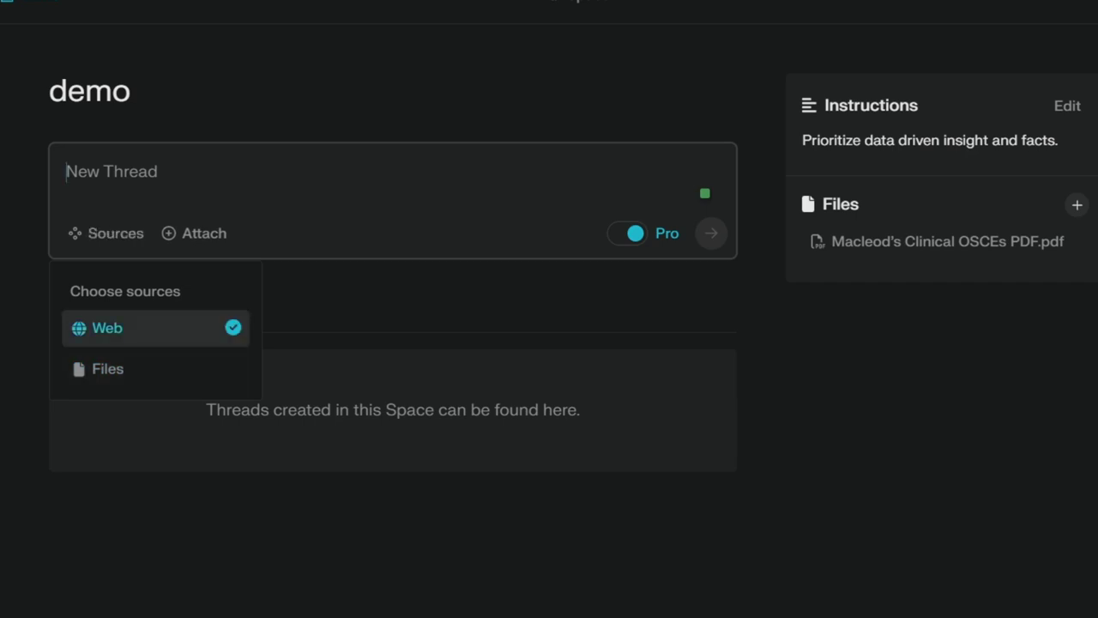
click(107, 368)
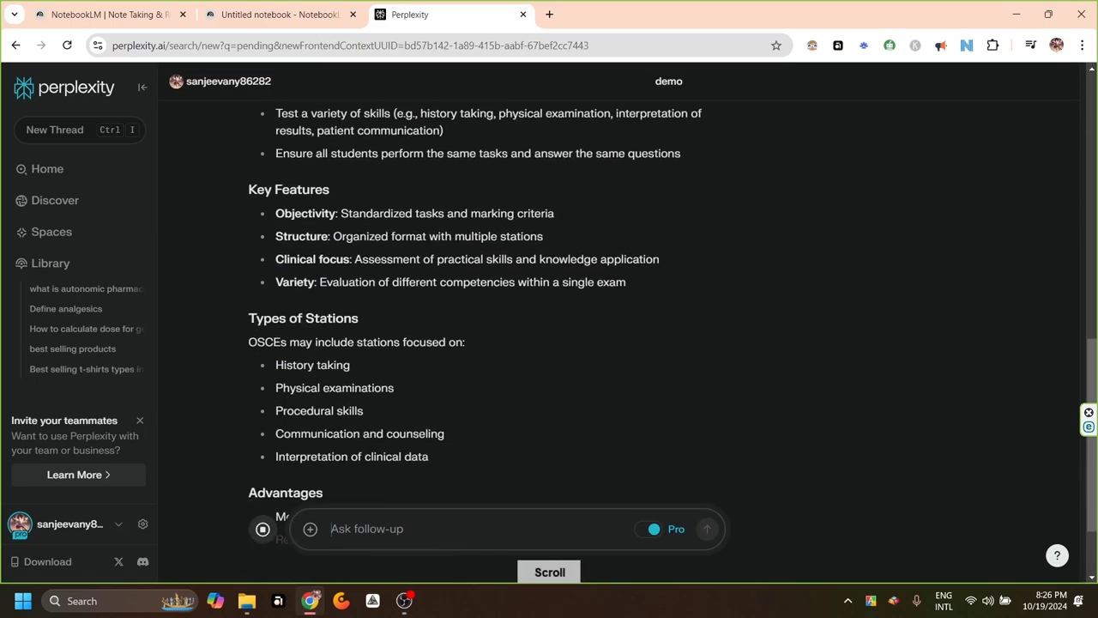
Scroll through the 'What is an osce' answer from the Clinical OSCEs PDF and back up.
scroll(489, 326, up, 15)
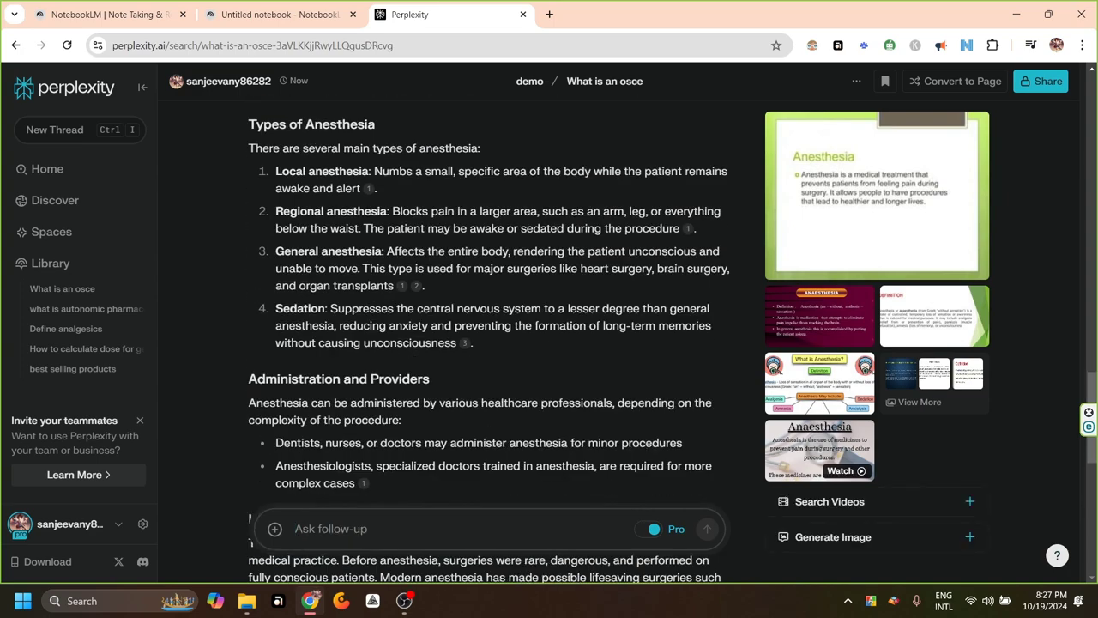
scroll(489, 343, up, 1)
scroll(489, 343, down, 10)
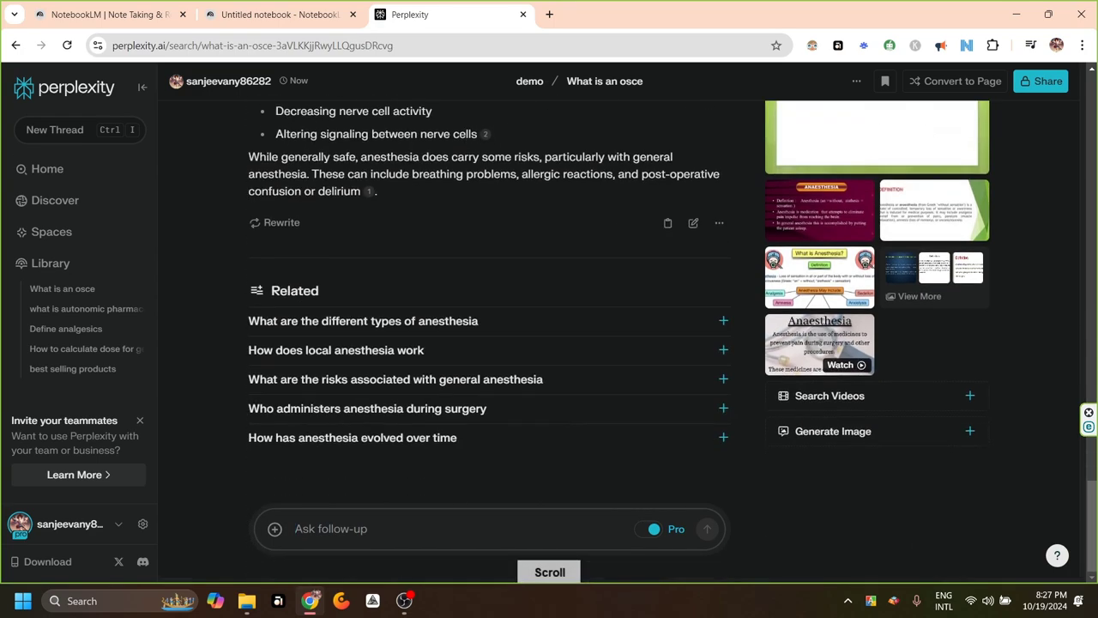
scroll(489, 343, up, 15)
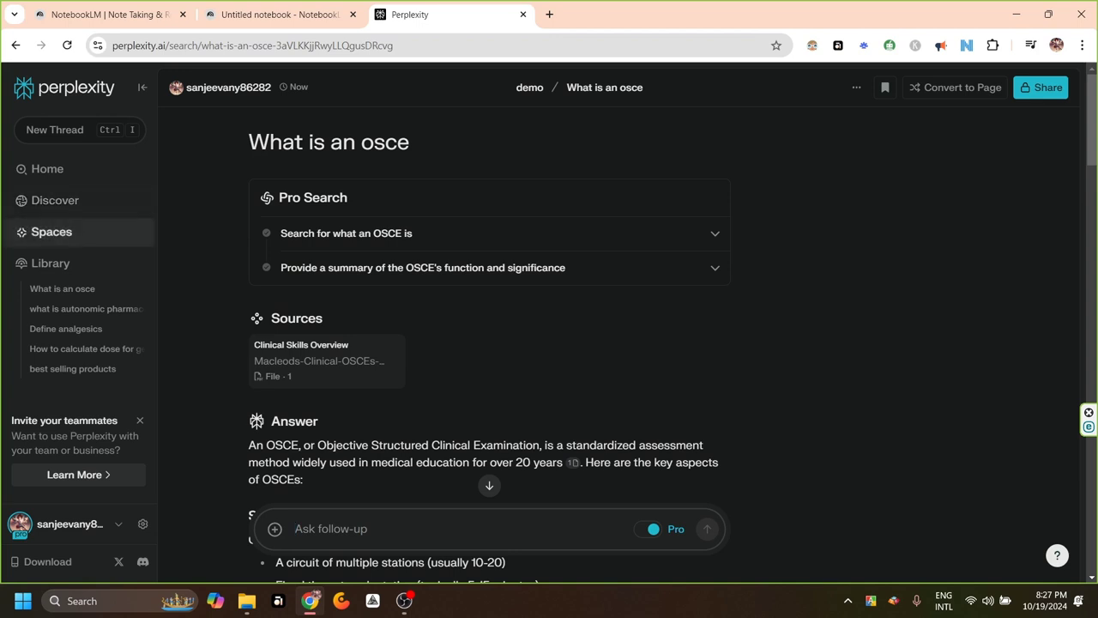
Set the demo Space's search sources to uploaded files only, with Web unchecked.
click(51, 232)
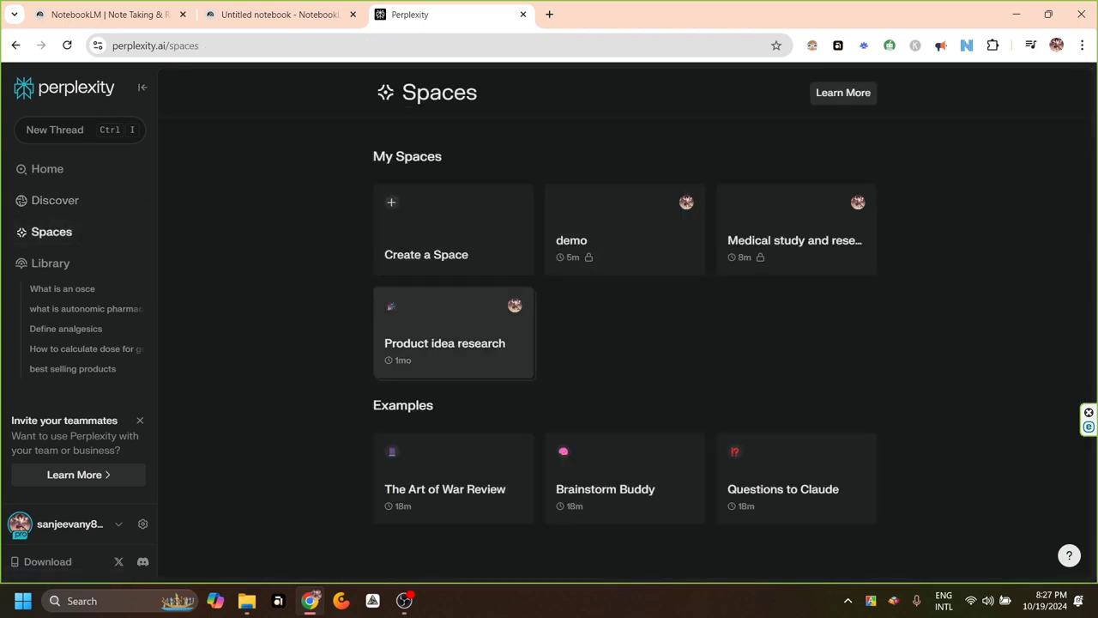
click(600, 230)
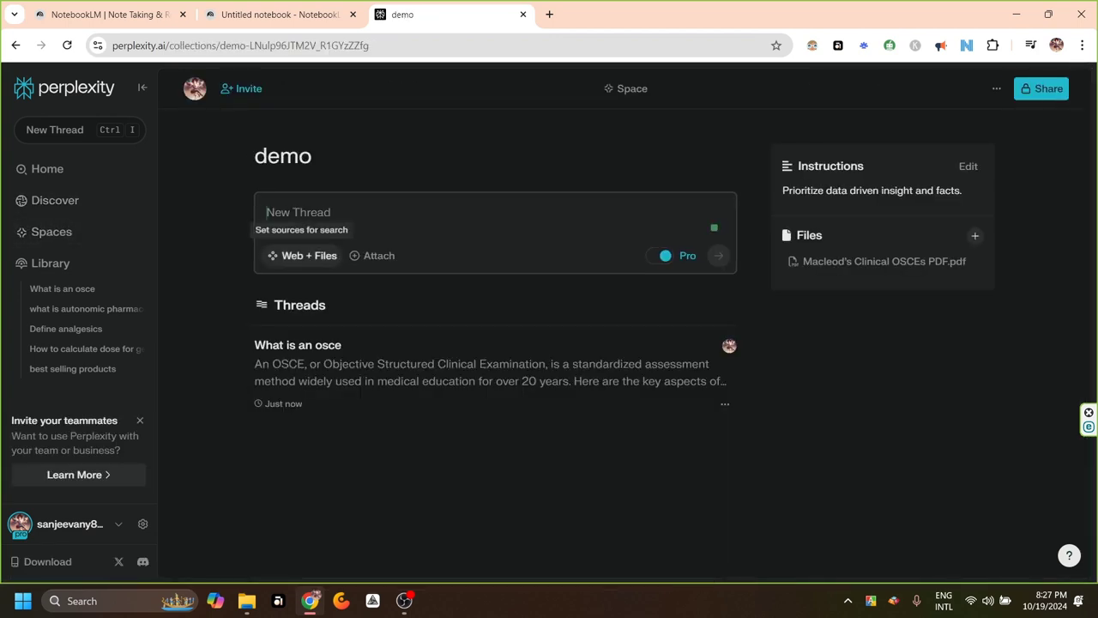
click(301, 255)
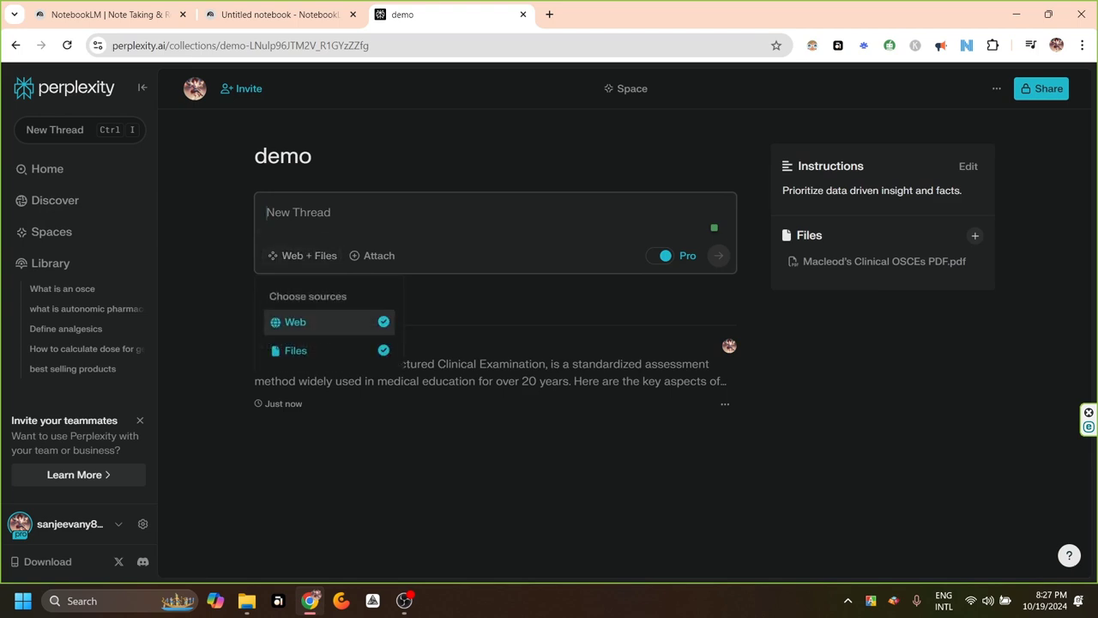
click(295, 322)
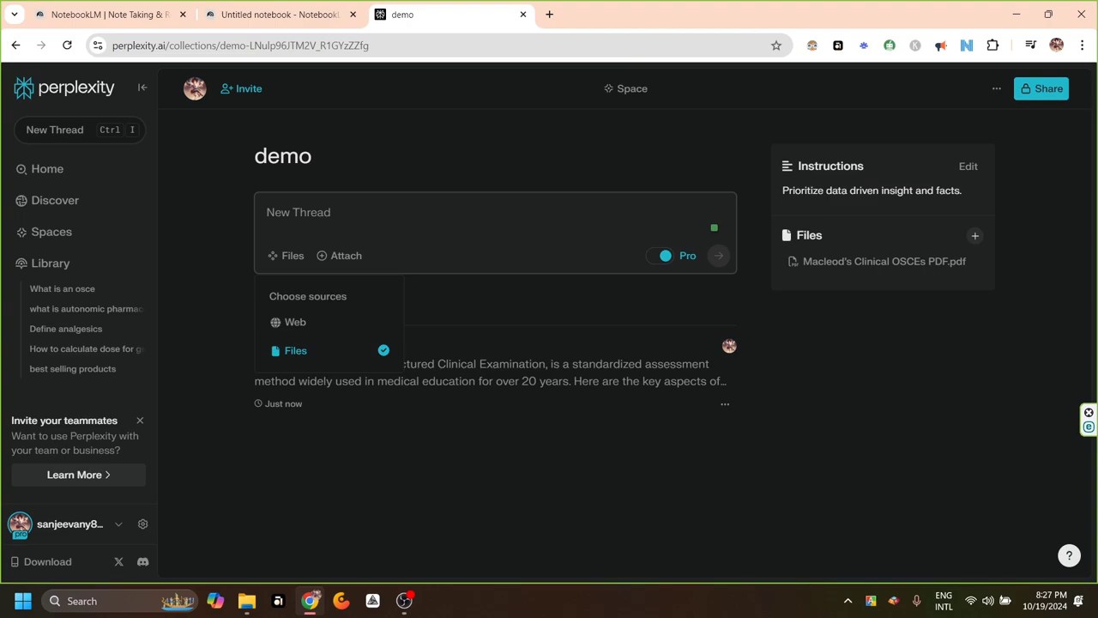
Ask the follow-up 'what is analgesia' in the 'What is an osce' thread.
click(291, 343)
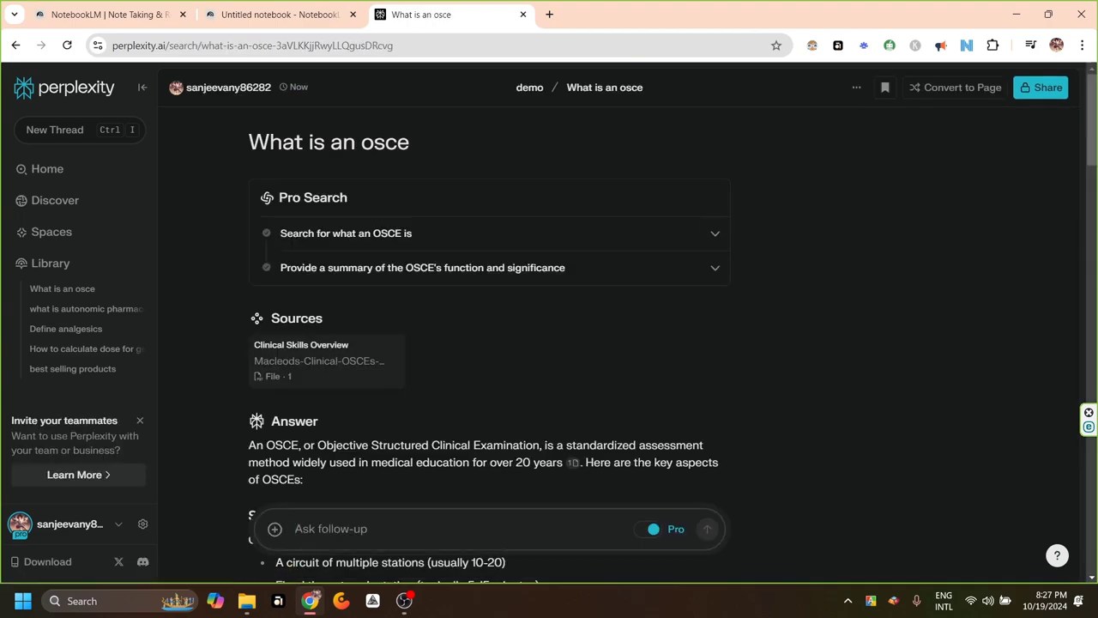
text(what is analgesia)
key(Return)
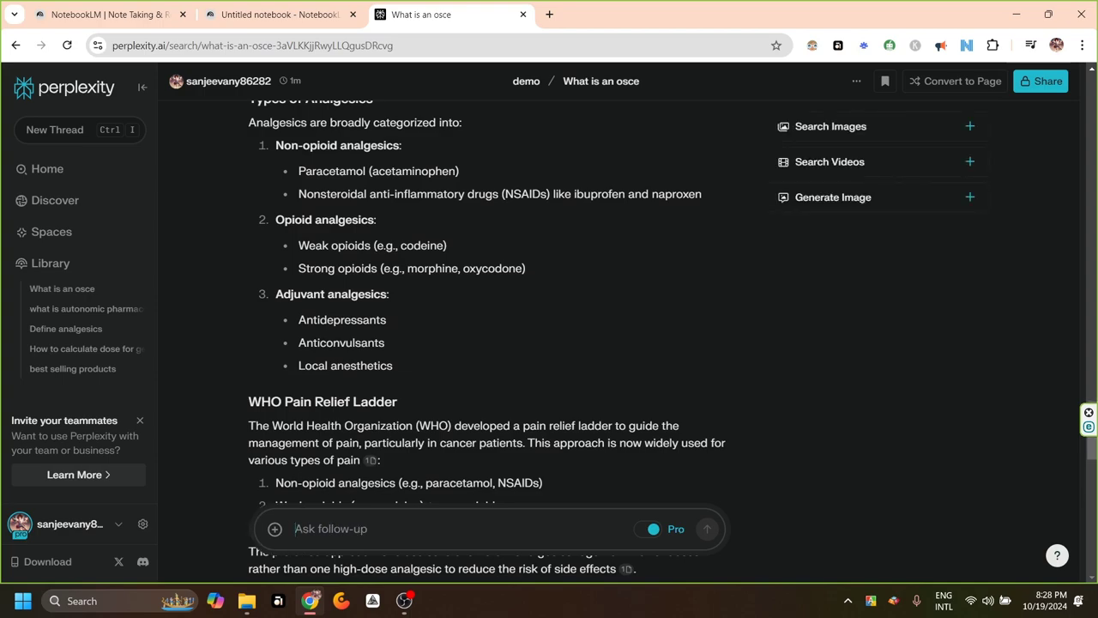
scroll(489, 343, up, 20)
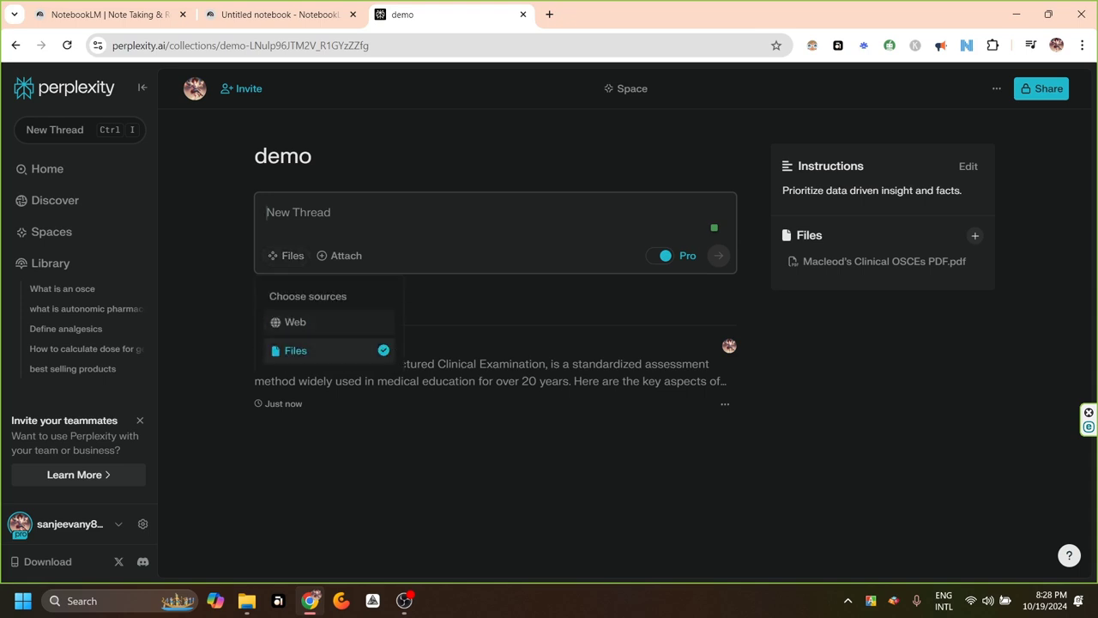
Ask 'what is history taking' in a new files-only thread and review the answer.
key(Escape)
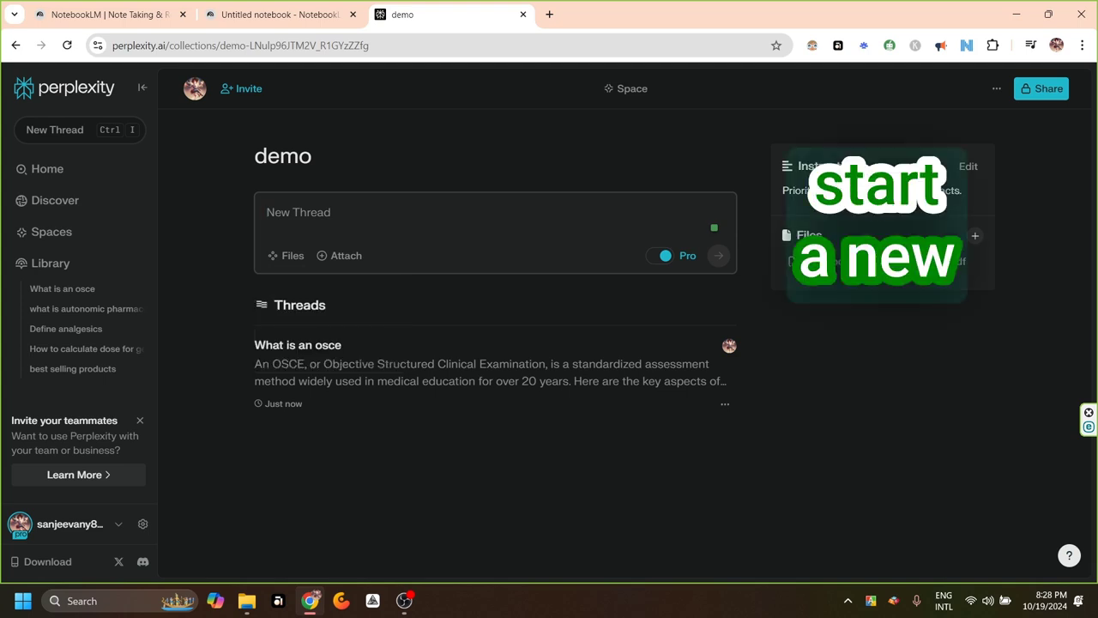
text(what is history taking)
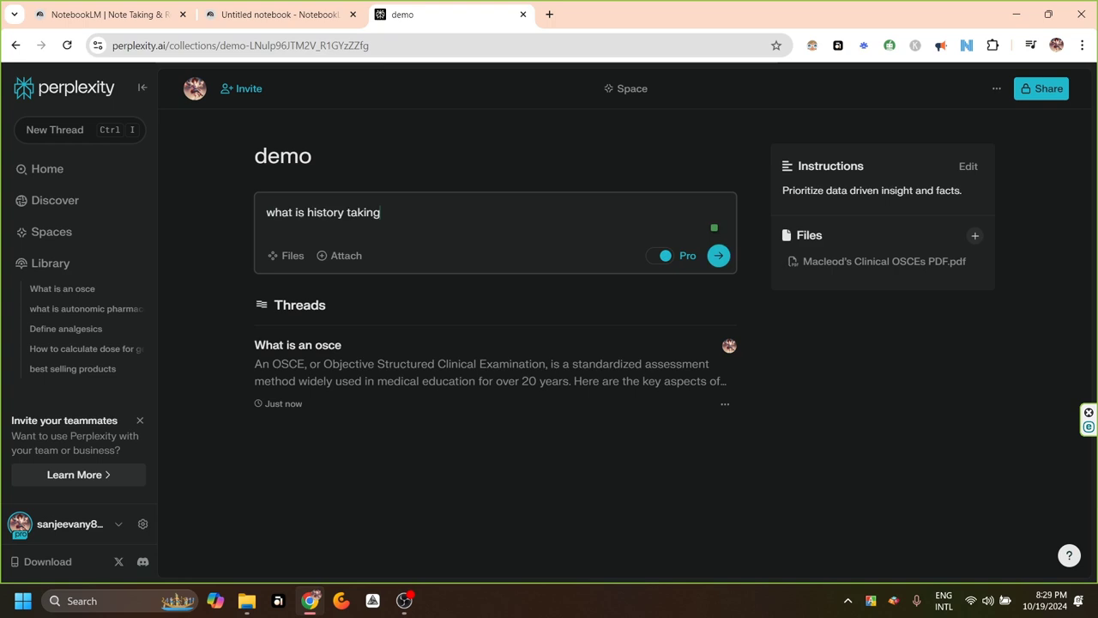
key(Return)
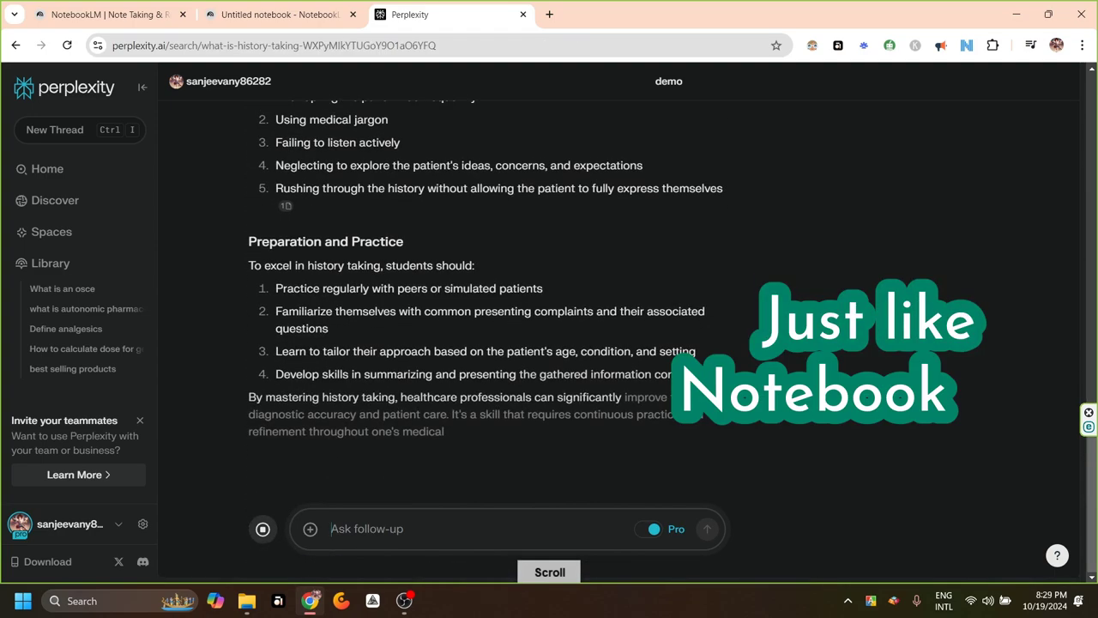
scroll(489, 343, up, 15)
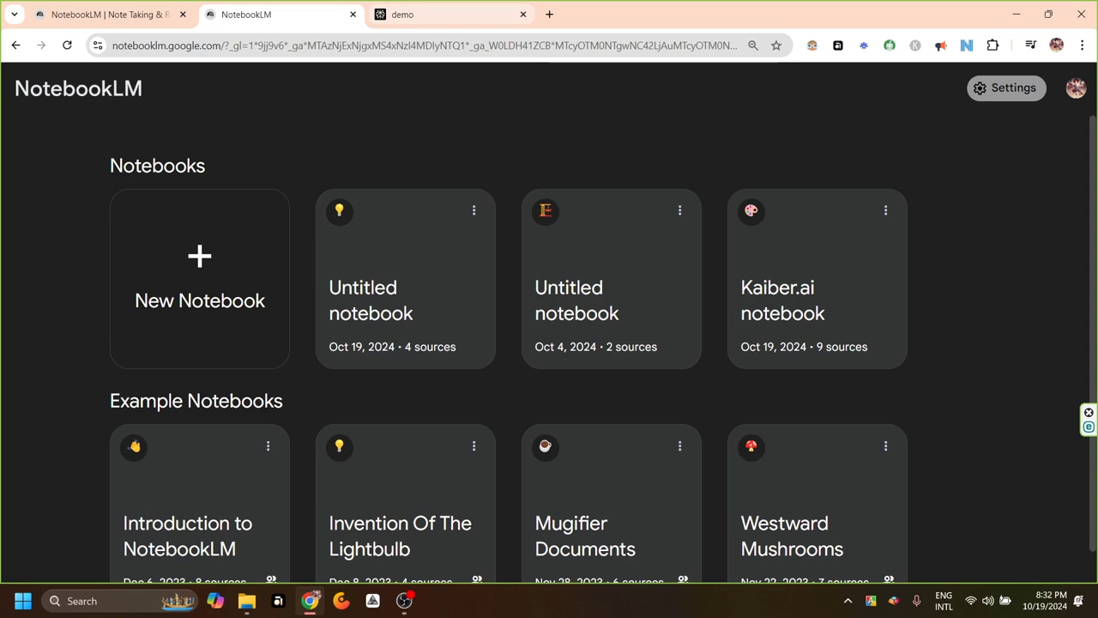
In the Untitled Perplexity notebook, use the Notebook guide to generate a new saved note.
click(411, 14)
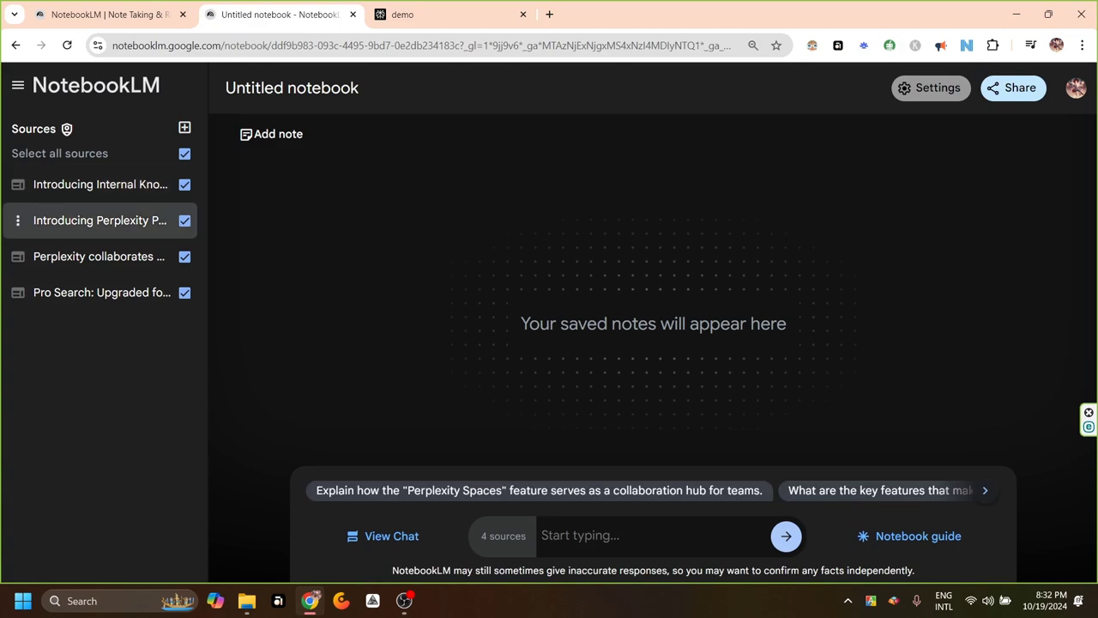
click(910, 536)
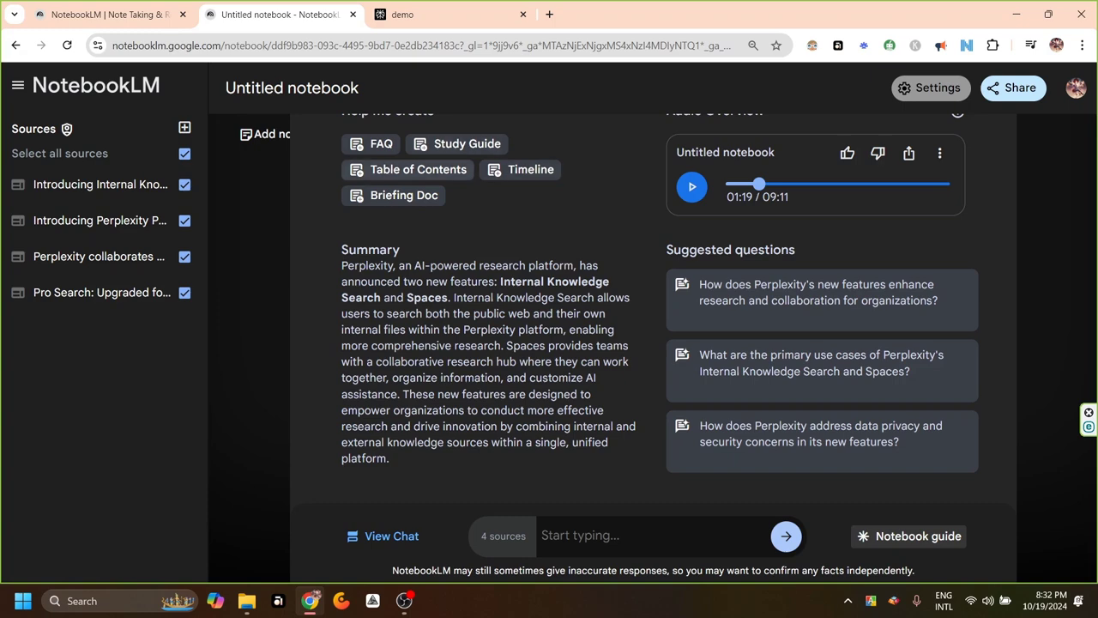
click(418, 169)
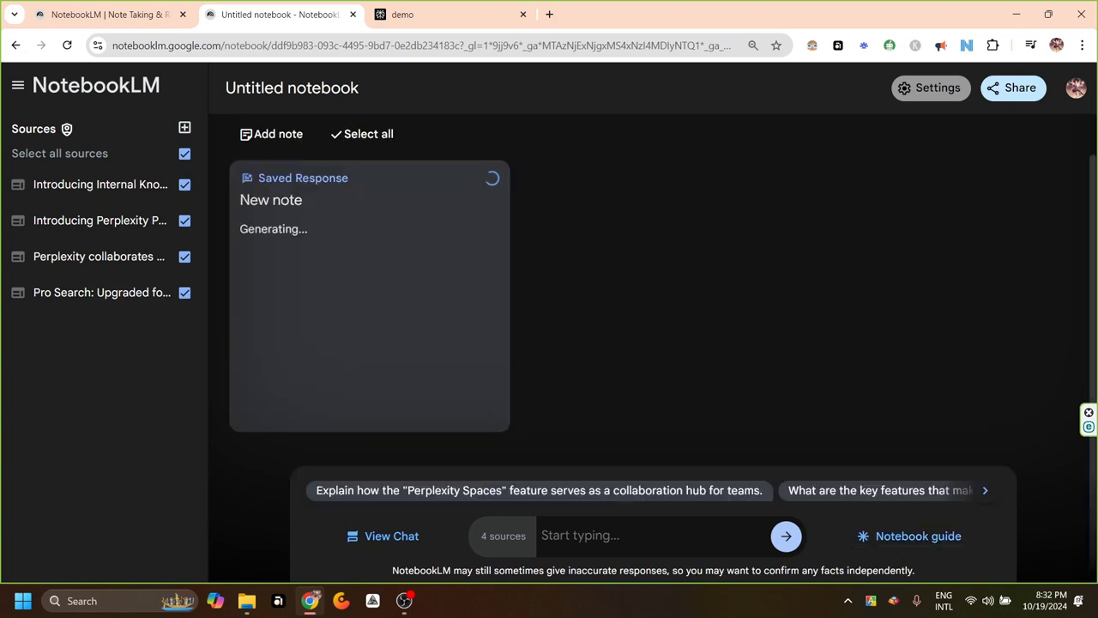